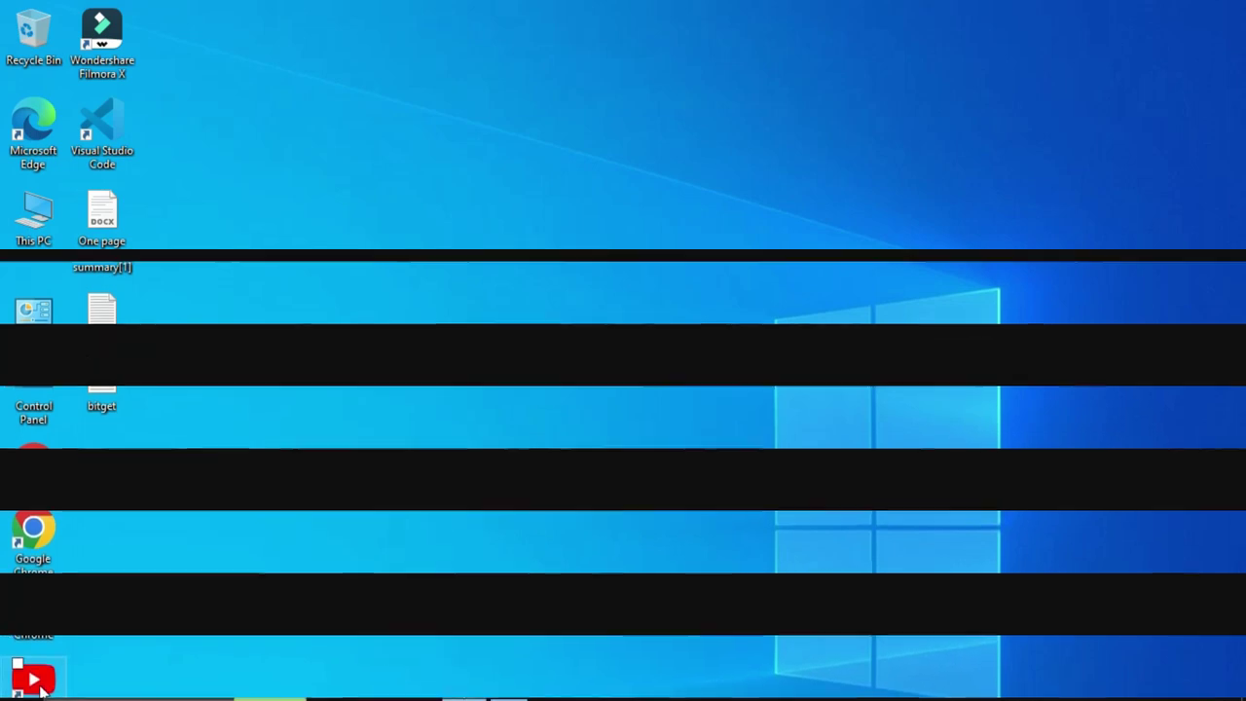
# Launch YouTube and choose Add account under Switch account in the profile menu.
pyautogui.click(464, 682)
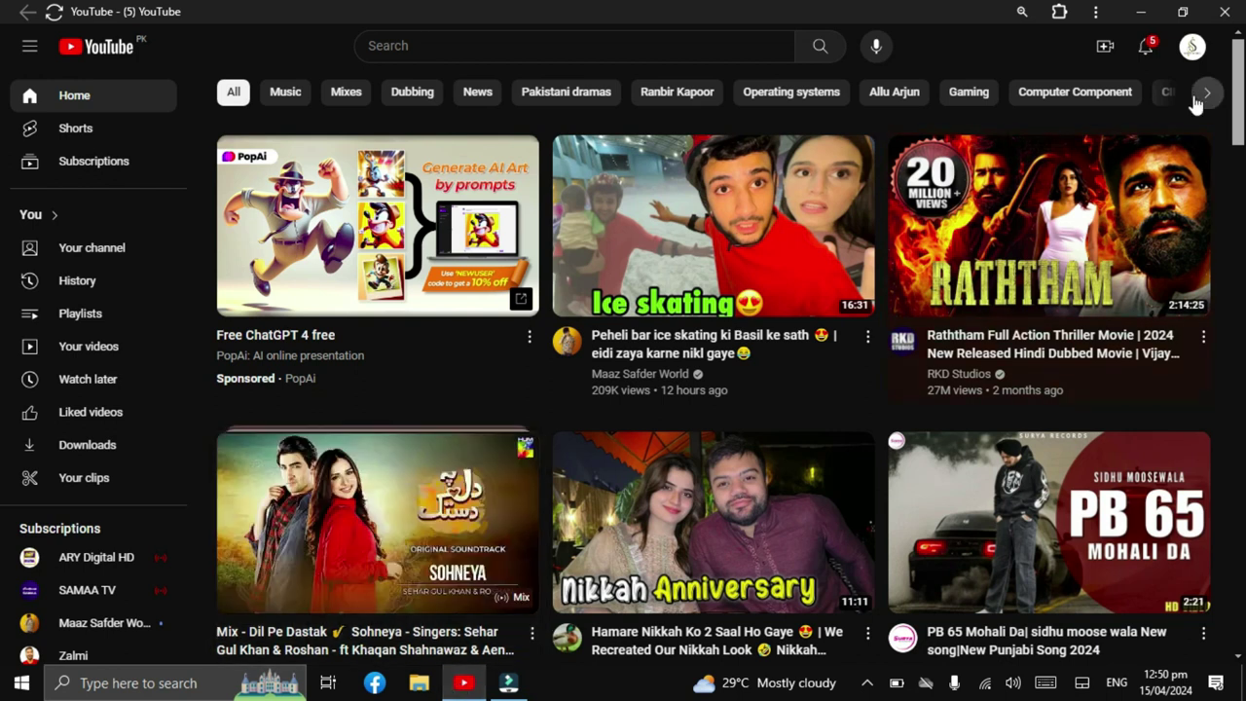
pyautogui.click(1190, 48)
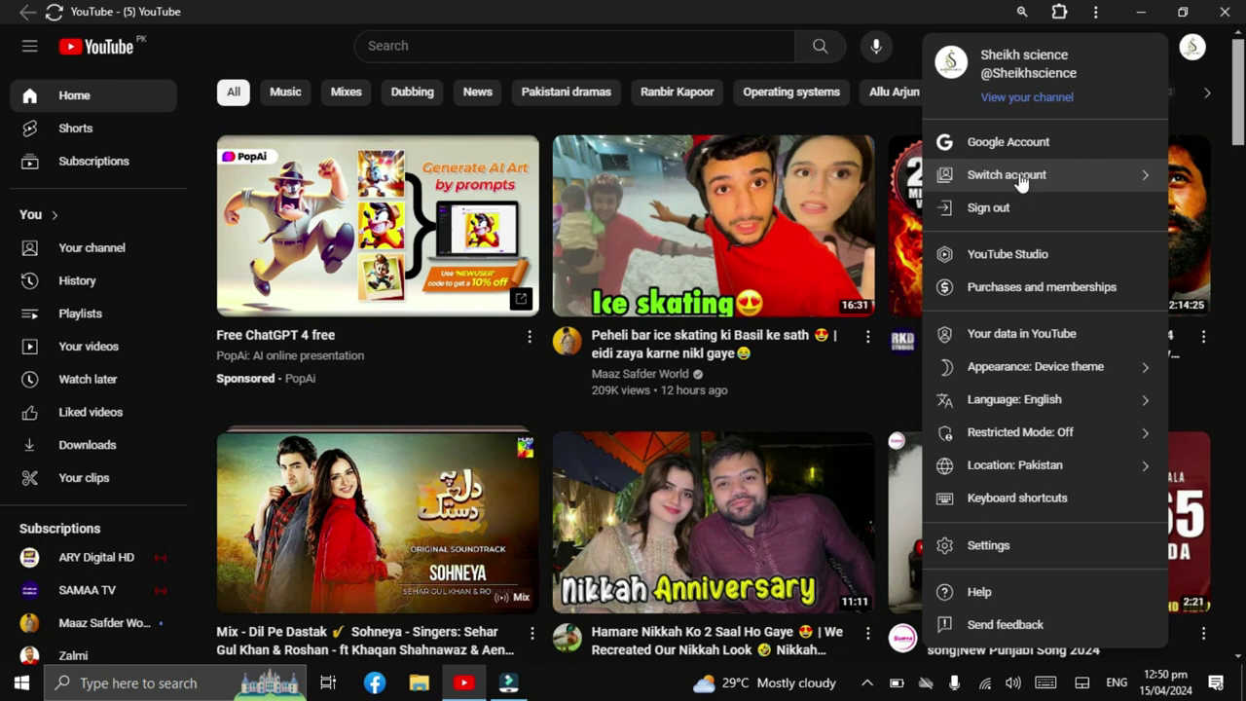
pyautogui.click(1020, 179)
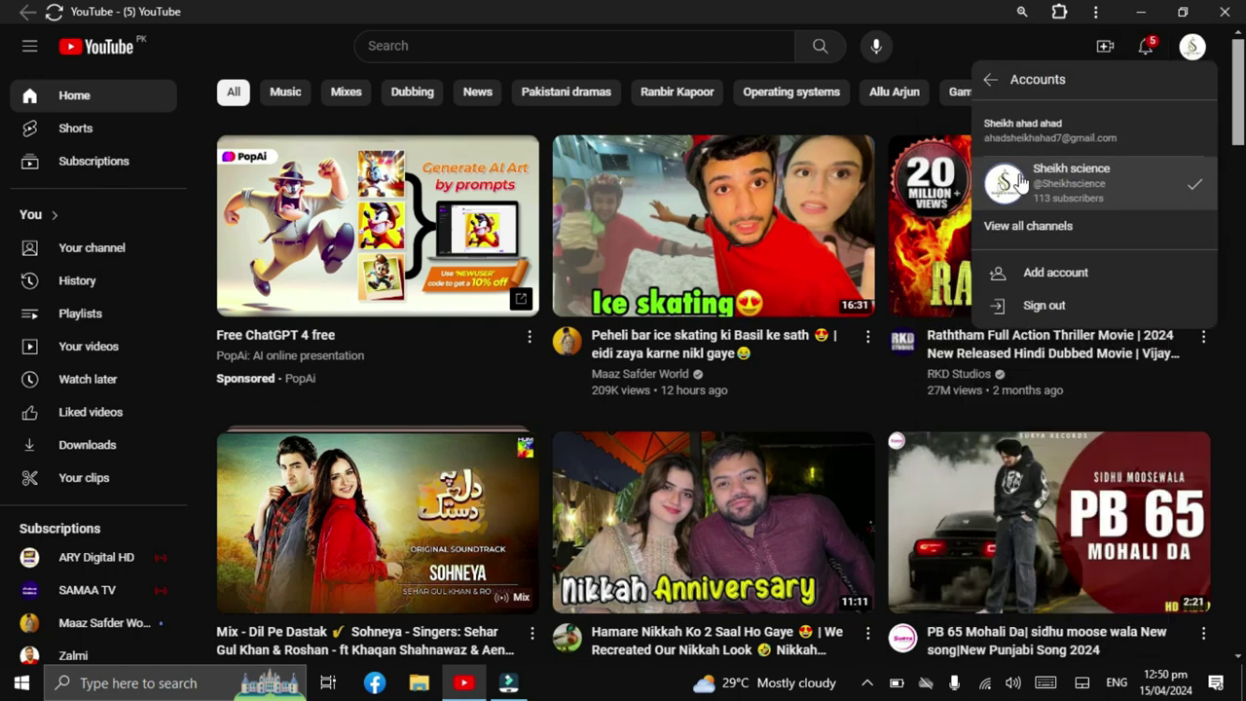
pyautogui.click(1041, 274)
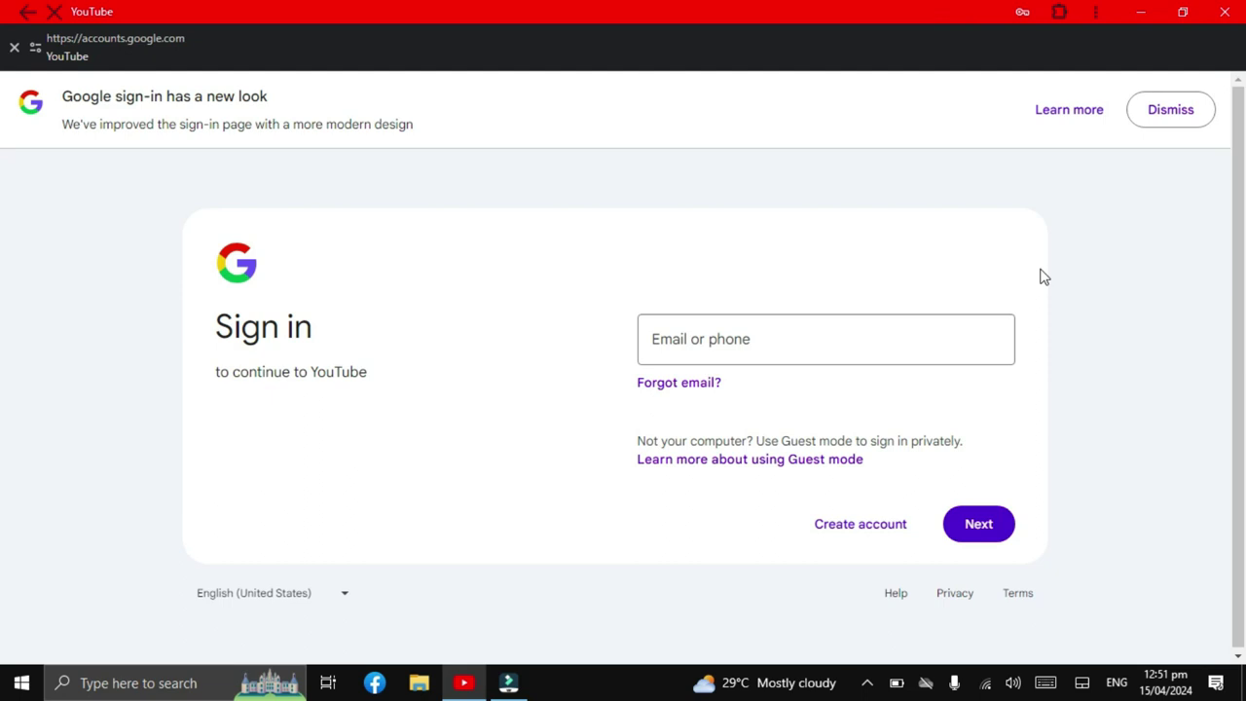
# Start creating a new Google account for personal use.
pyautogui.click(812, 355)
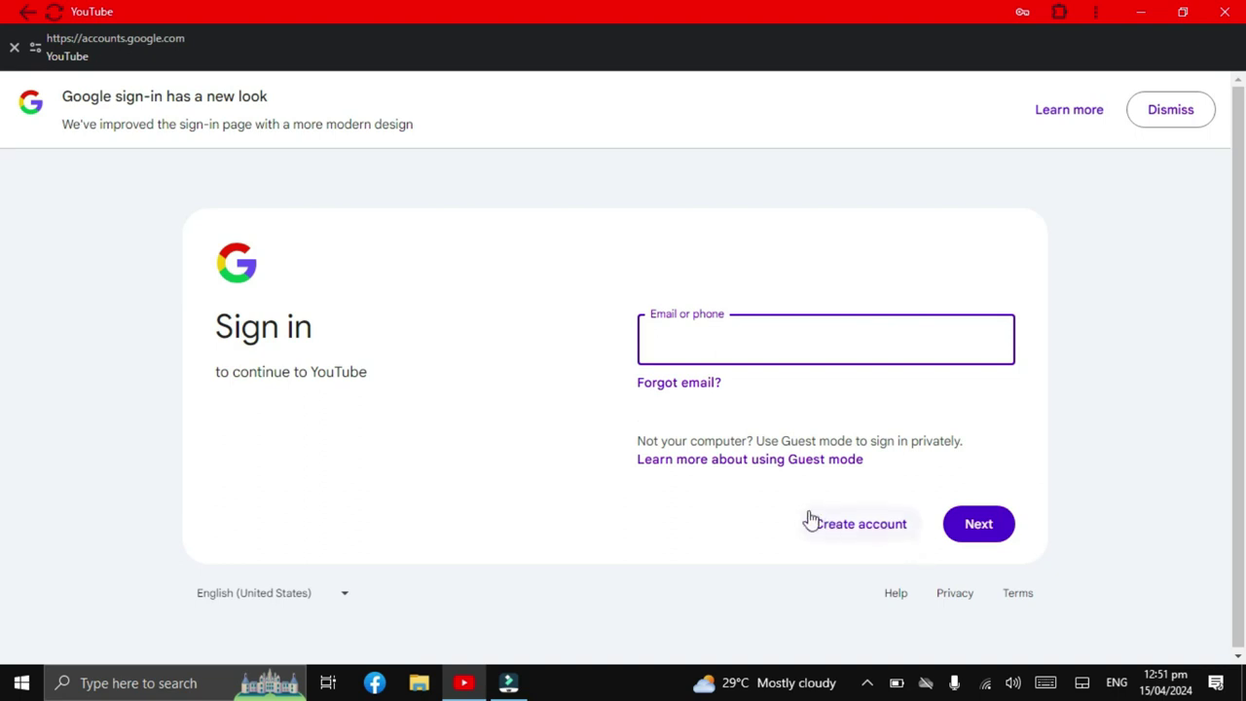
pyautogui.click(858, 537)
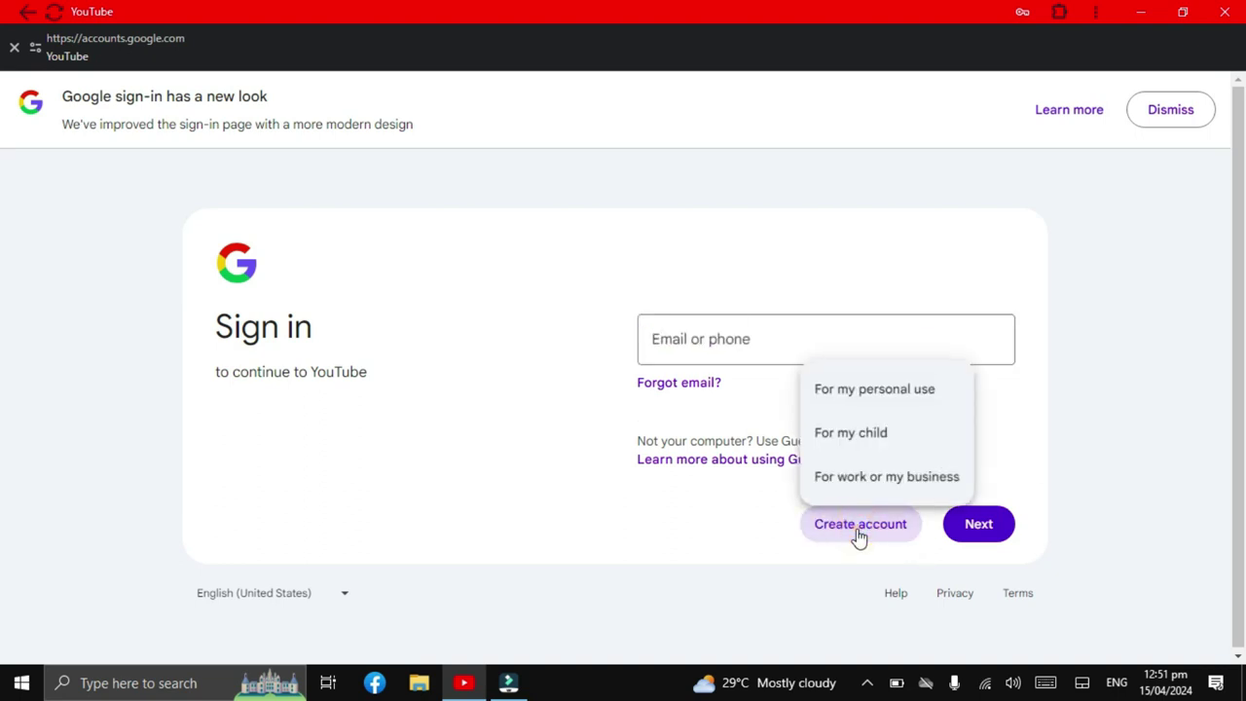
pyautogui.click(869, 394)
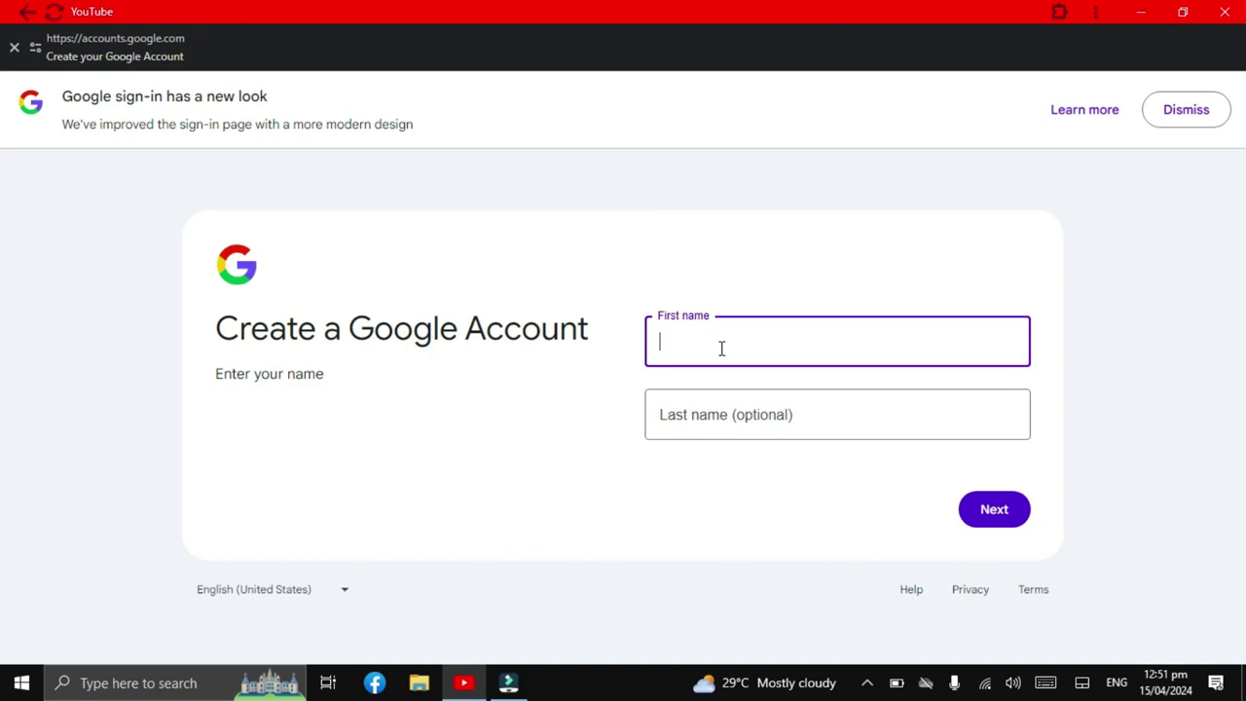
# Enter the new account holder's first and last name and continue.
pyautogui.click(718, 415)
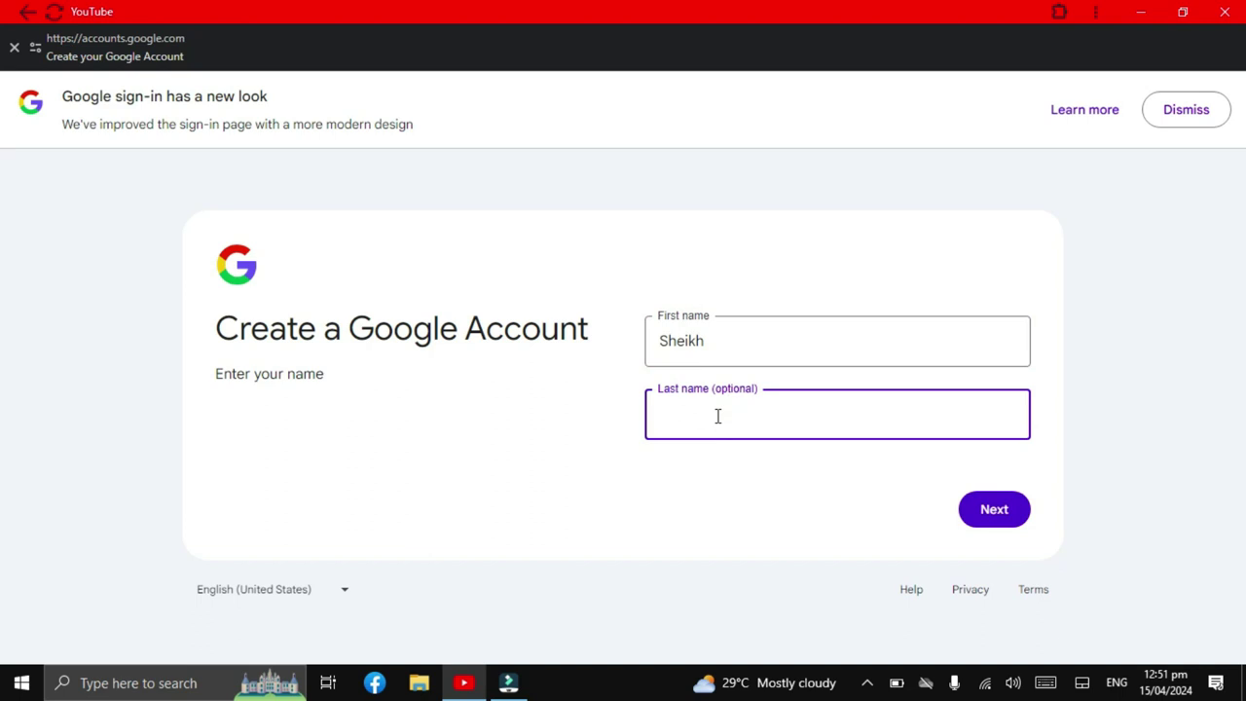
pyautogui.click(999, 516)
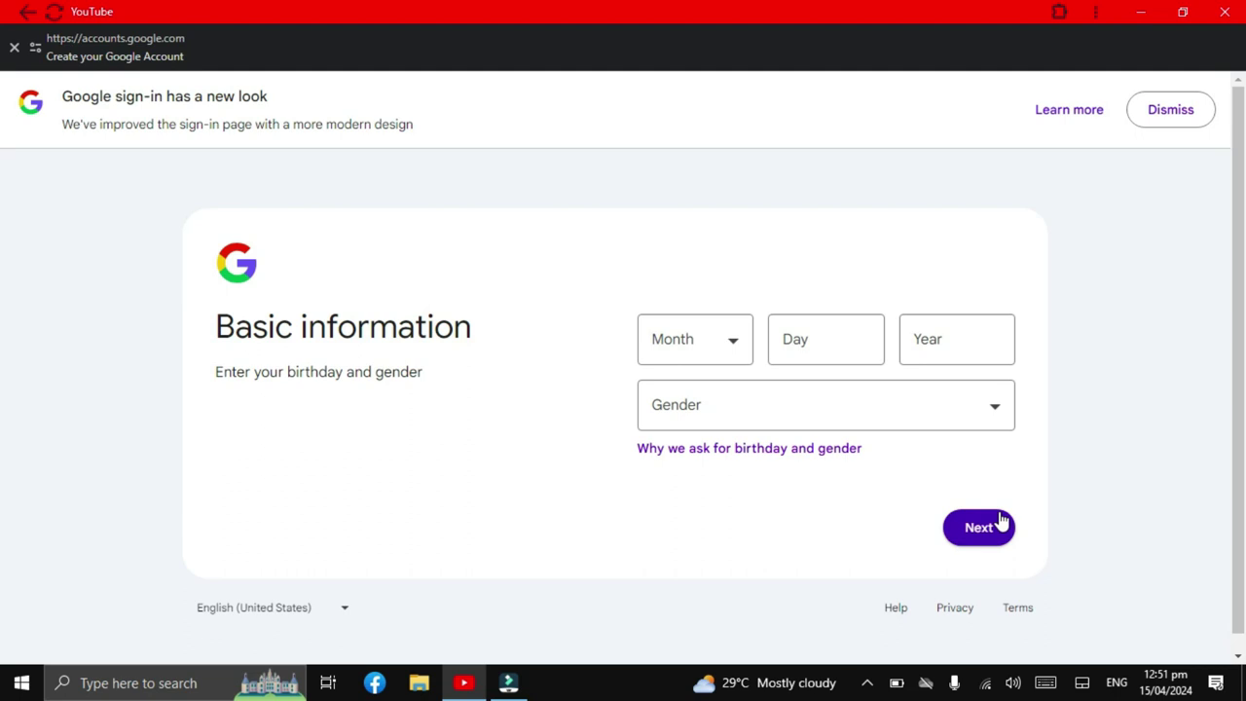
pyautogui.click(734, 348)
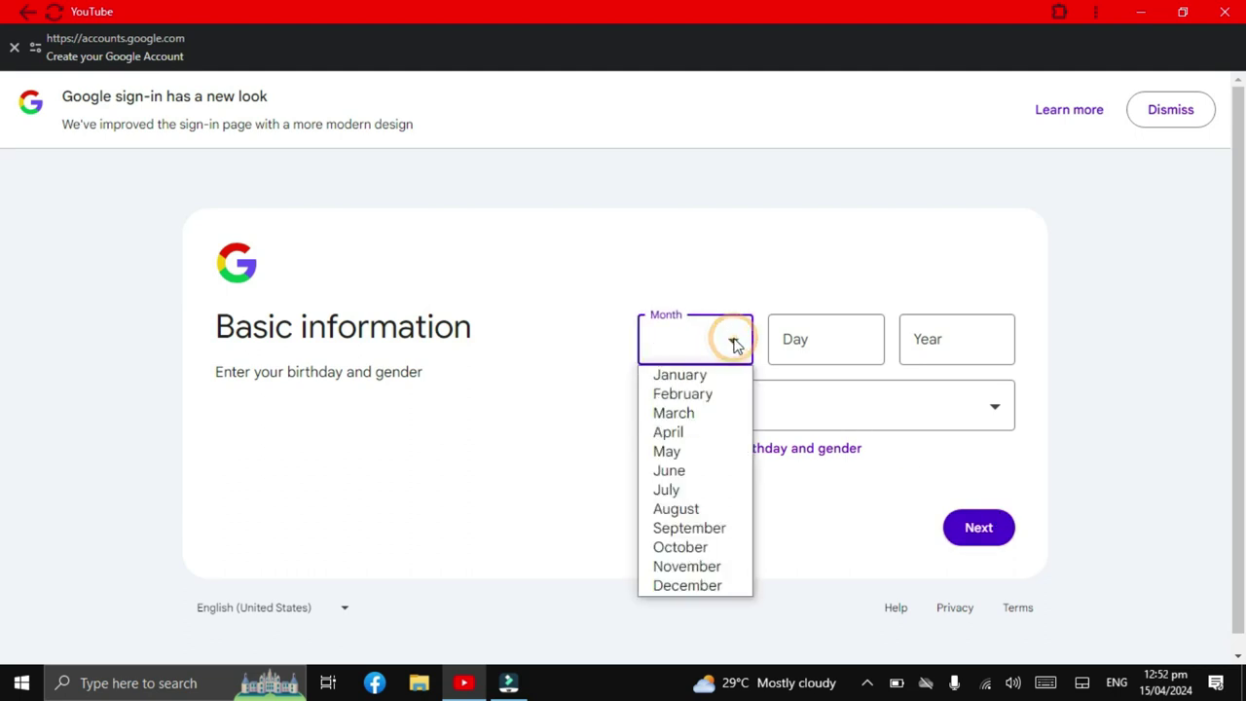
pyautogui.click(705, 508)
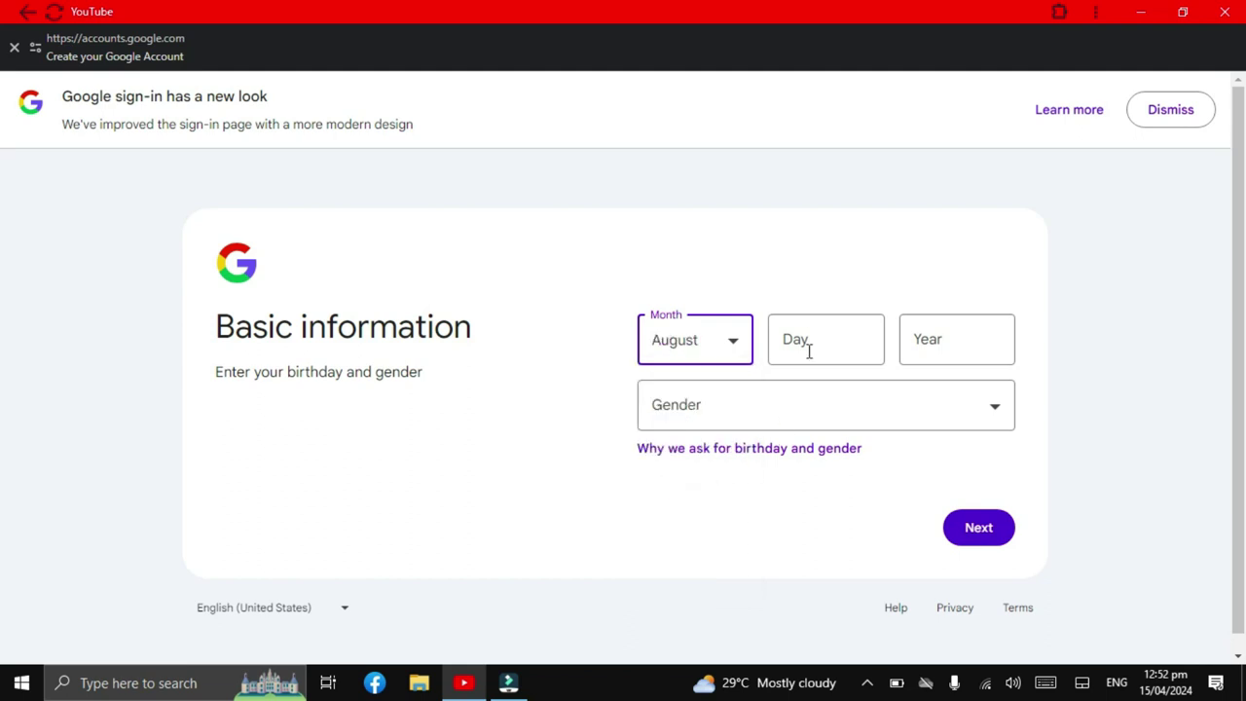
pyautogui.click(808, 351)
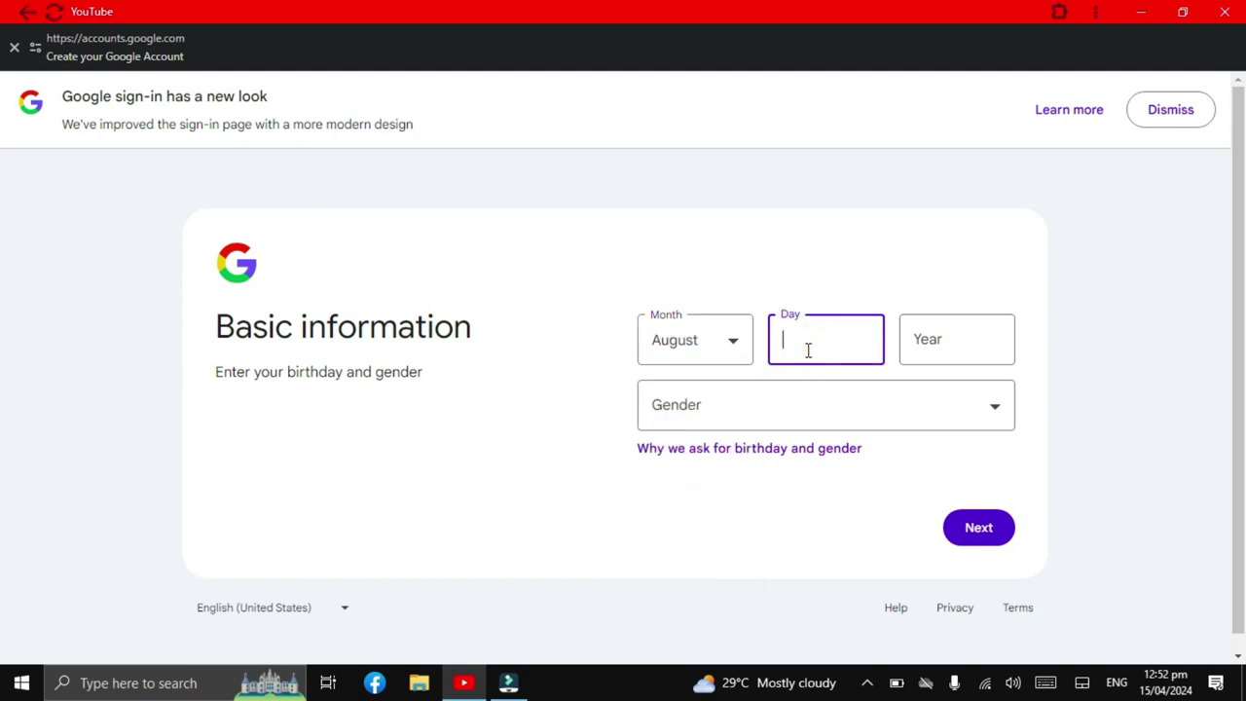
pyautogui.write('26')
pyautogui.click(944, 344)
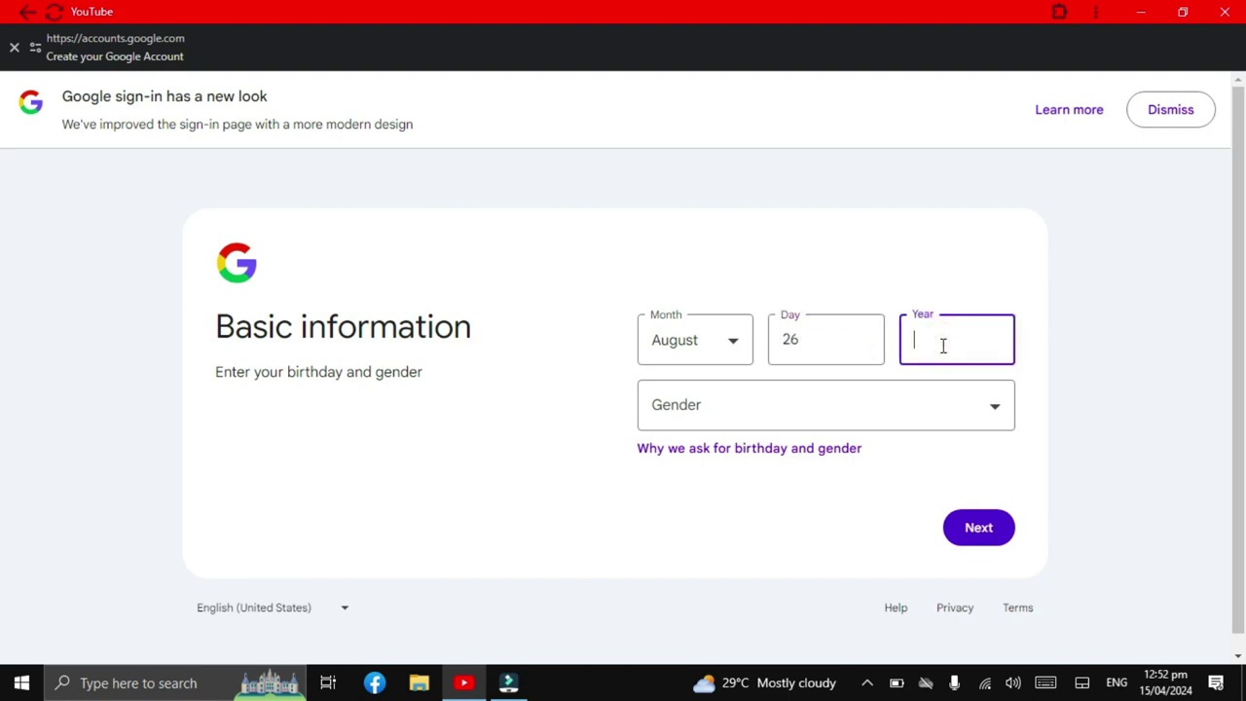
pyautogui.write('2004')
pyautogui.click(992, 410)
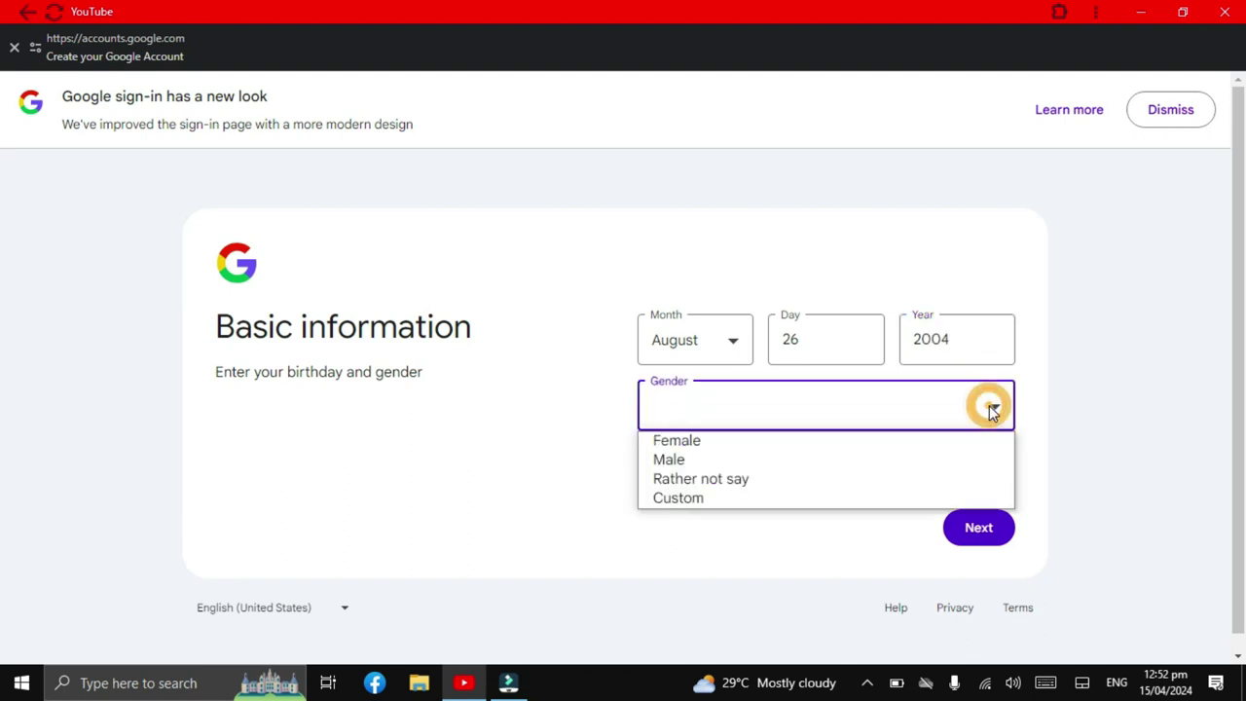
pyautogui.click(718, 462)
pyautogui.click(988, 530)
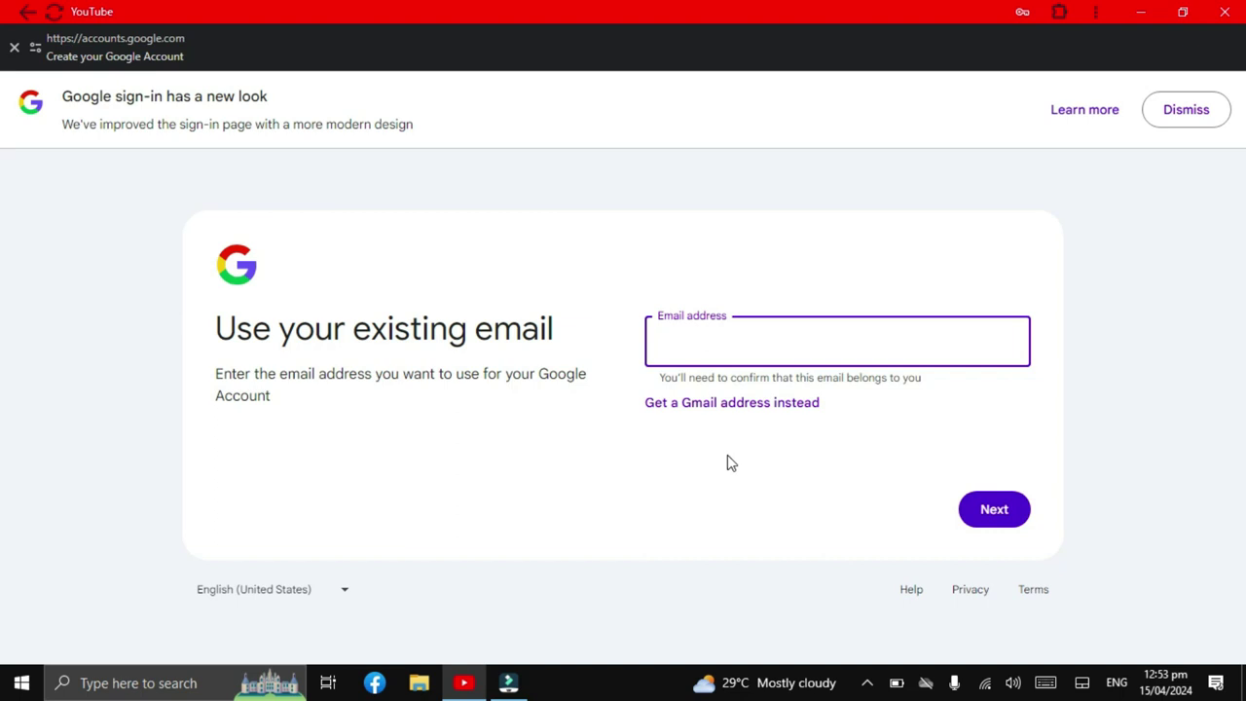
# Choose to get a new Gmail address instead of using an existing email.
pyautogui.click(697, 404)
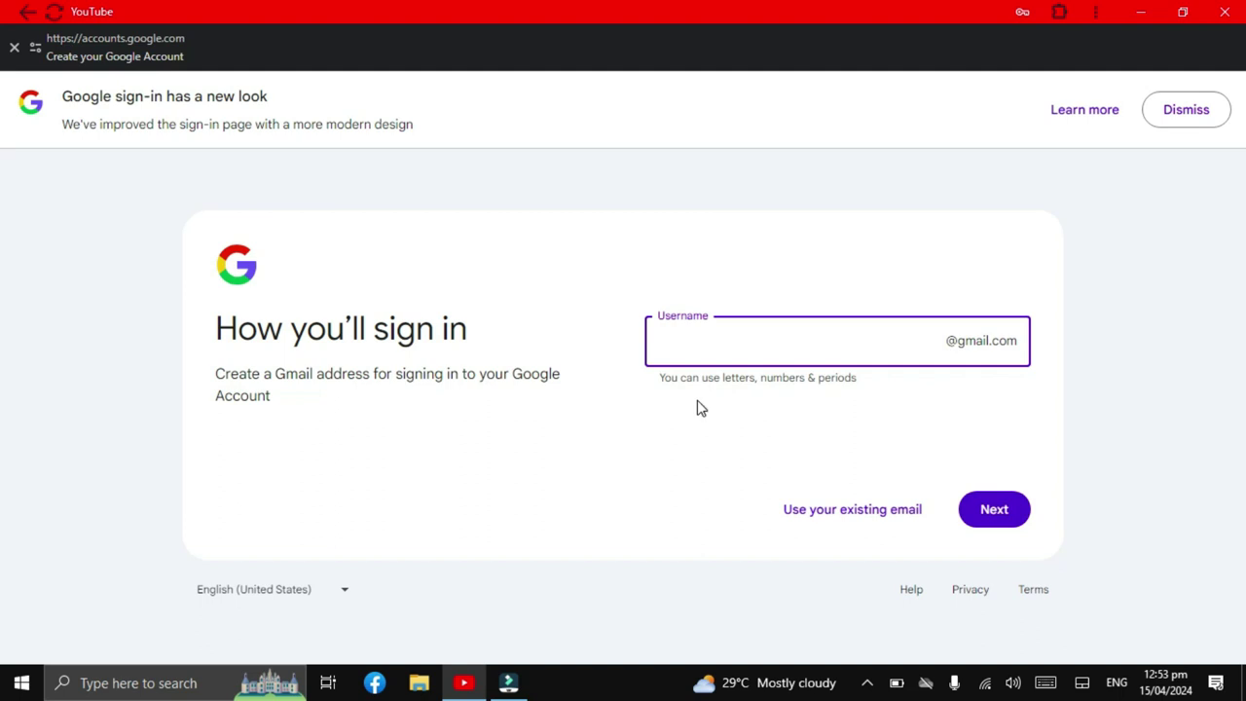
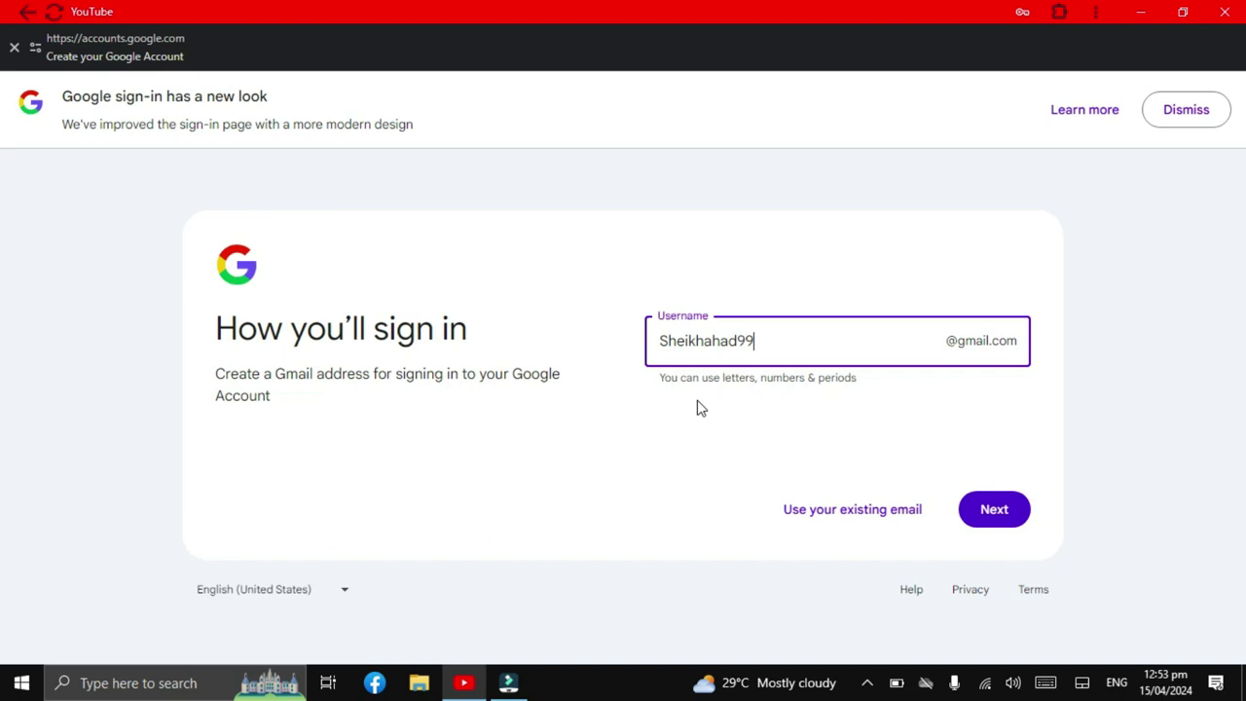
# Enter a Gmail username, then take the suggested available one when it's reported taken.
pyautogui.click(1003, 520)
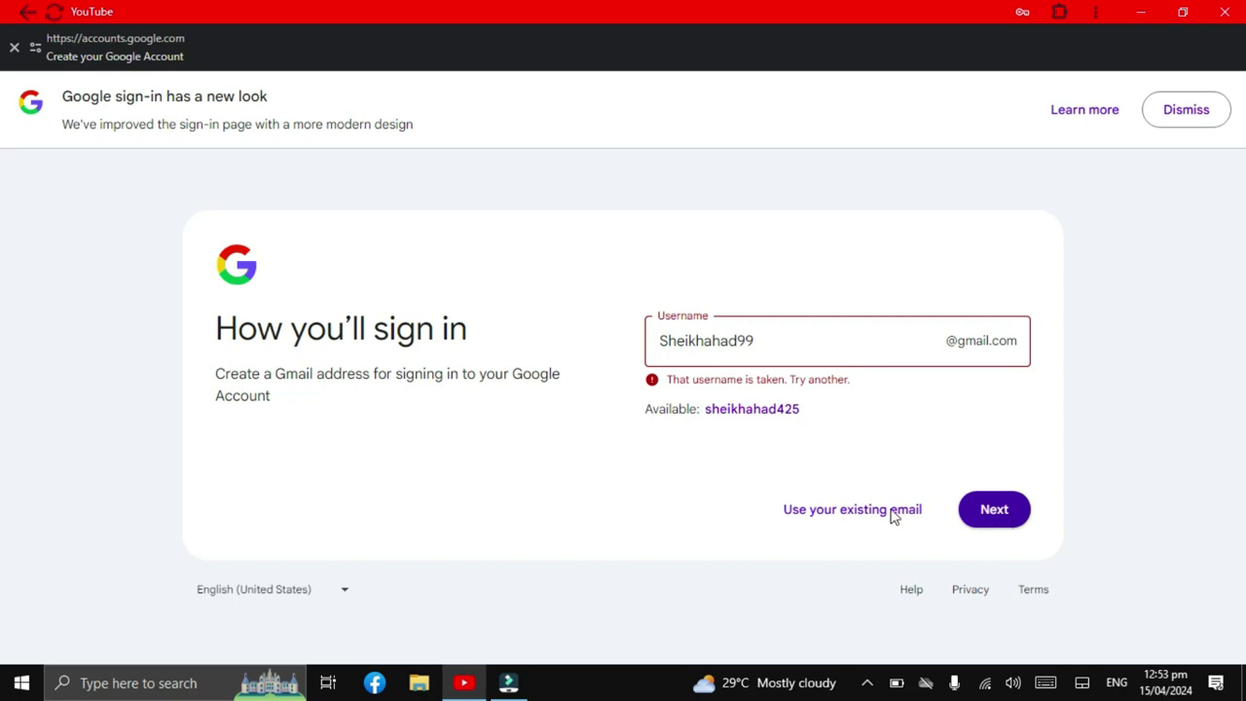
pyautogui.click(755, 411)
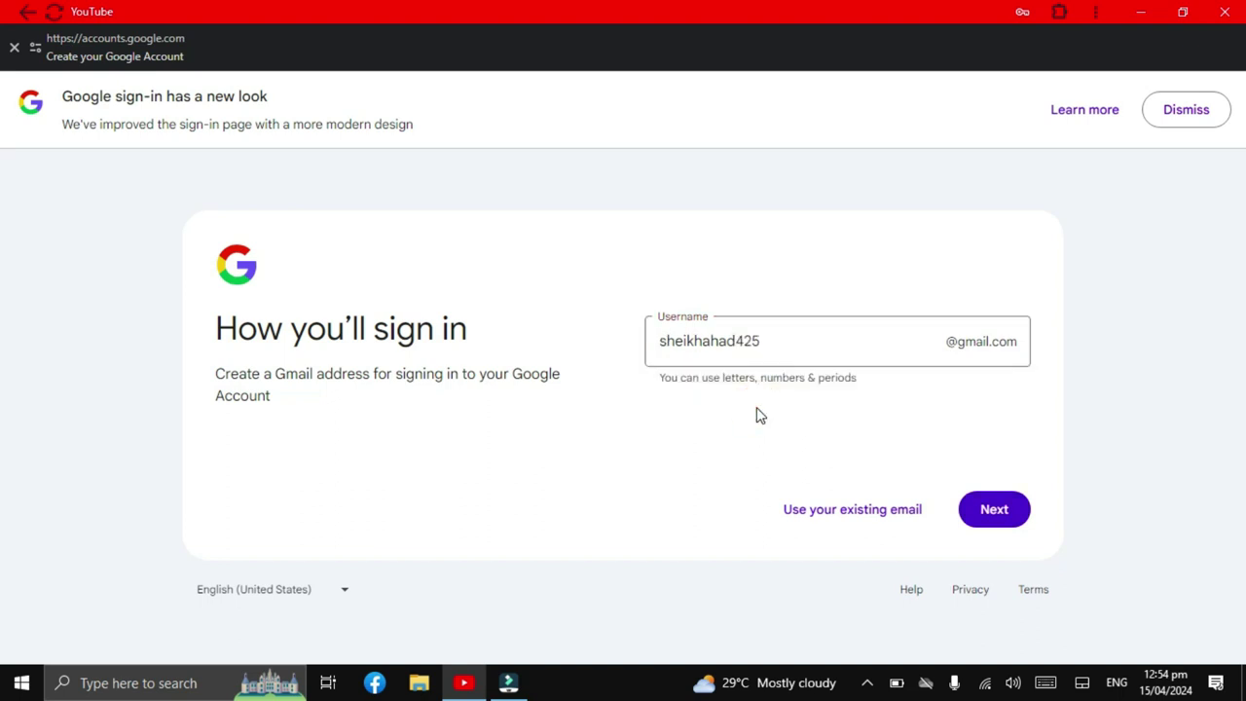
# Confirm the chosen username and enter a password for the new account.
pyautogui.click(994, 509)
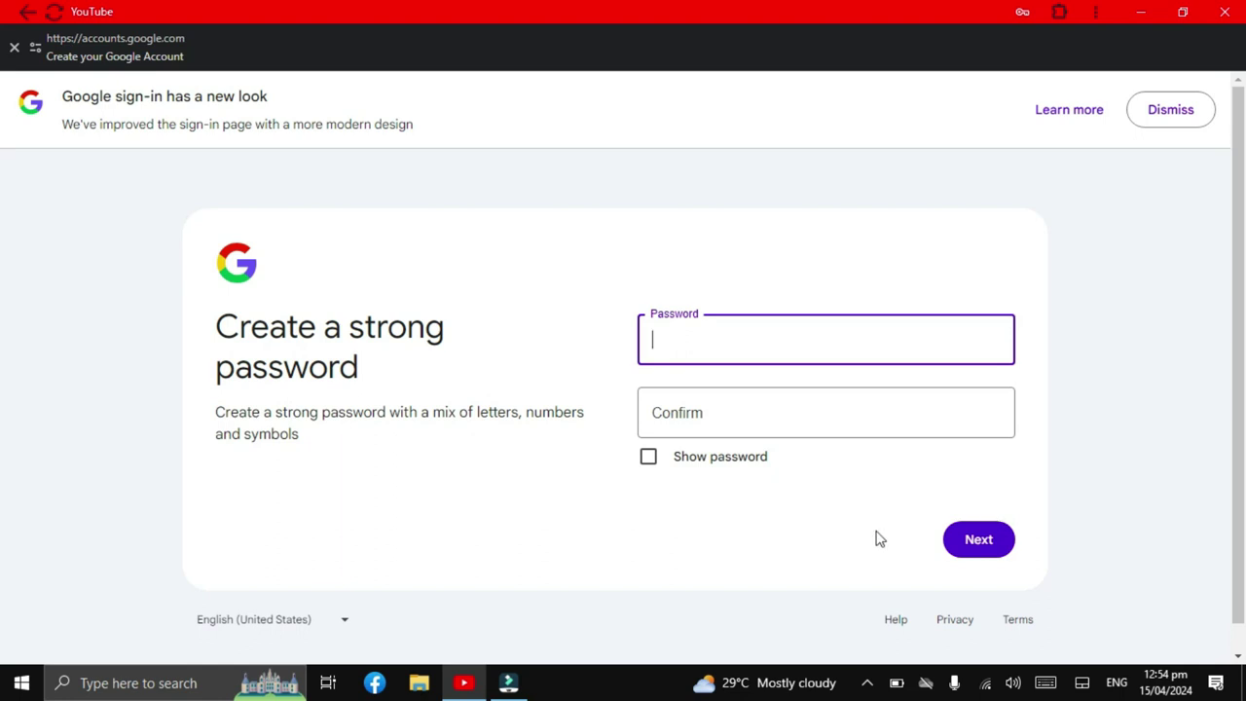
pyautogui.write('aaaaaaaaaaaaaaa')
# Fill in the password confirmation, skip the recovery email, and accept the account review.
pyautogui.press('Tab')
pyautogui.hotkey('ctrl', 'v')
pyautogui.click(978, 544)
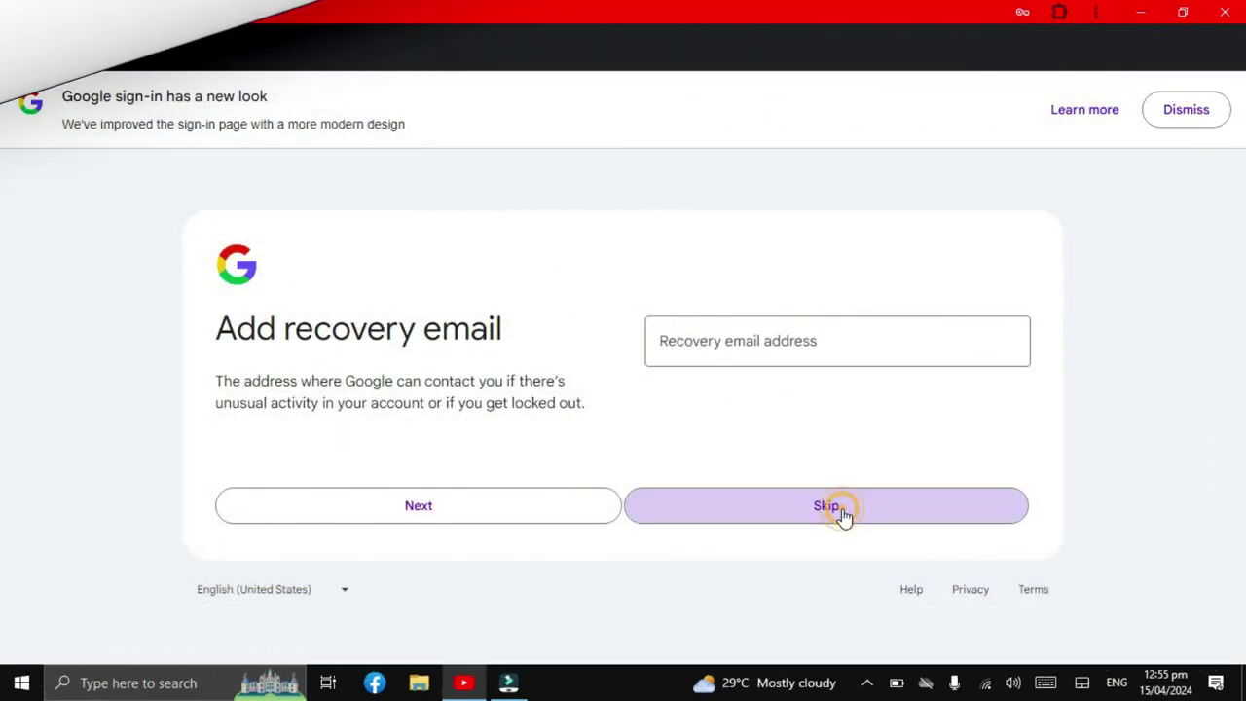
pyautogui.click(844, 516)
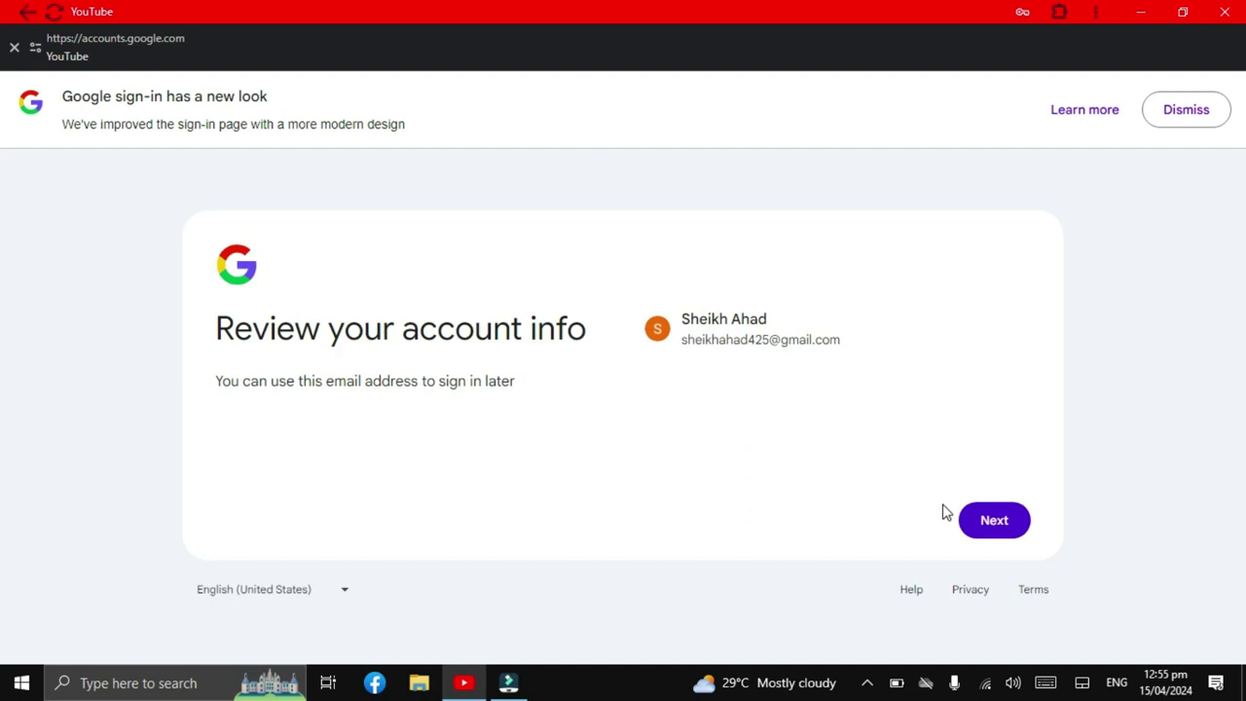
pyautogui.click(994, 523)
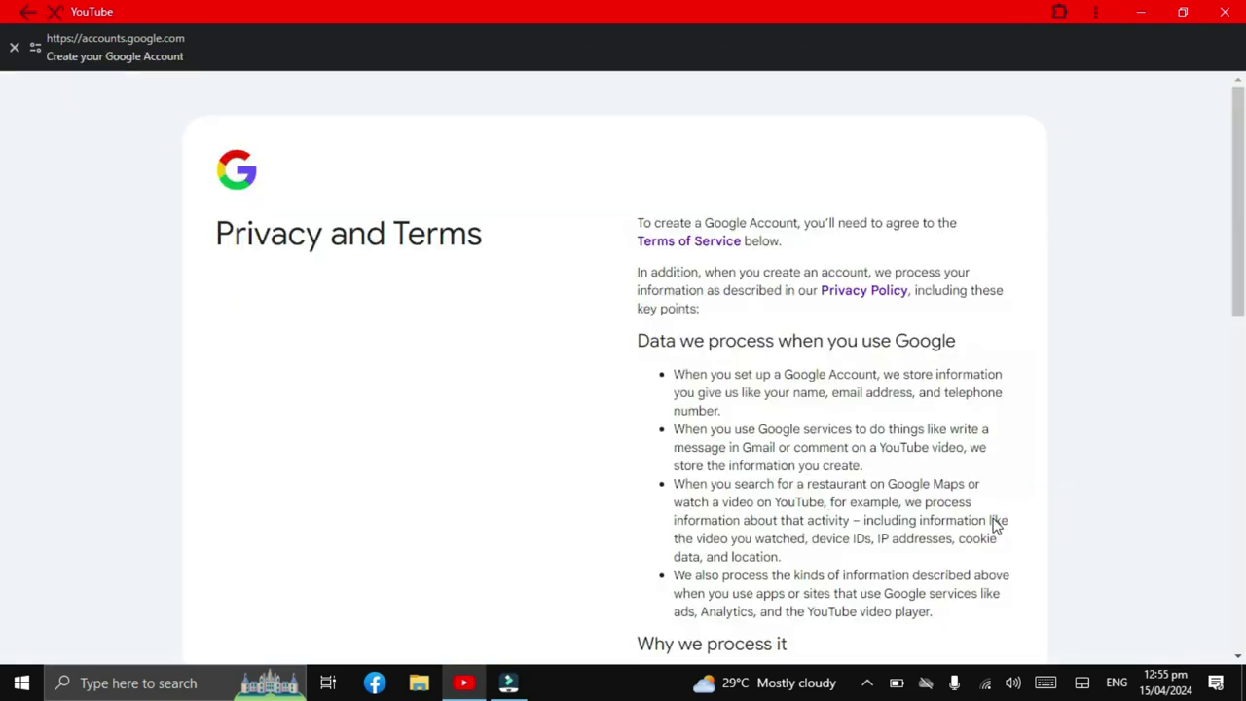
# Scroll through the Privacy and Terms page to reach the agreement.
pyautogui.scroll(-3, 997, 526)
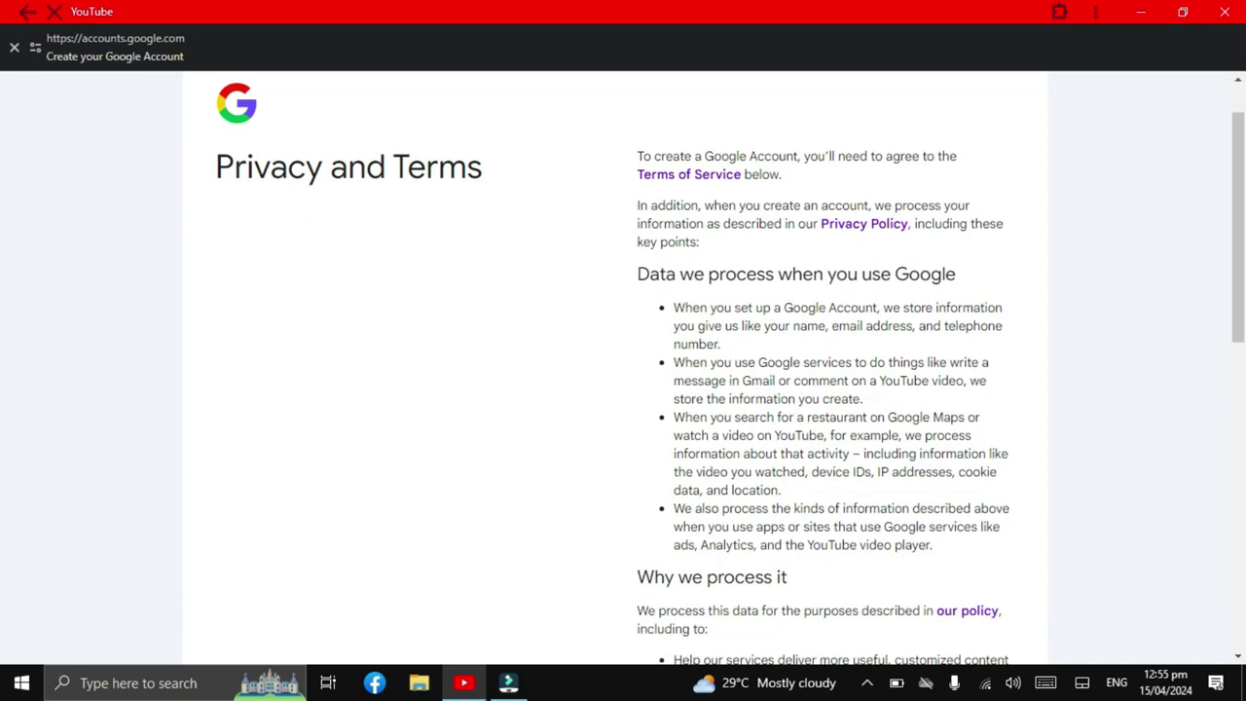
pyautogui.scroll(3, 616, 370)
pyautogui.scroll(-12, 615, 370)
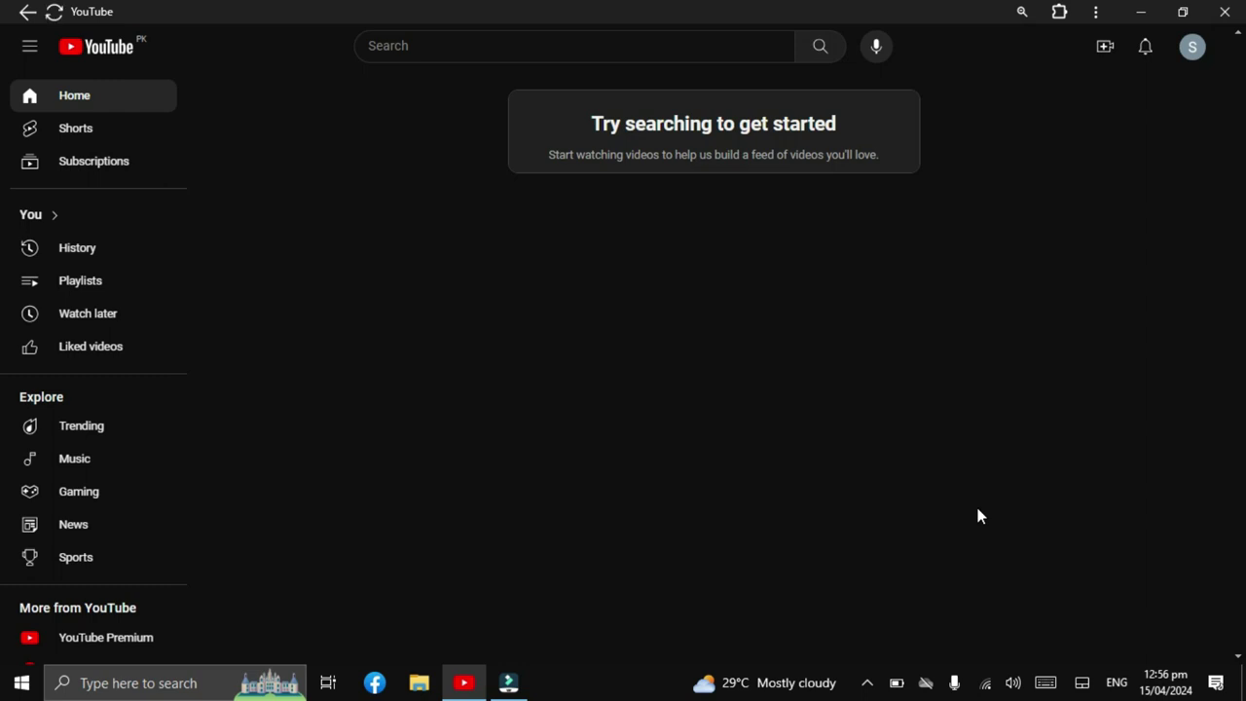
# Open the new account's profile menu from the top-right avatar.
pyautogui.click(1193, 56)
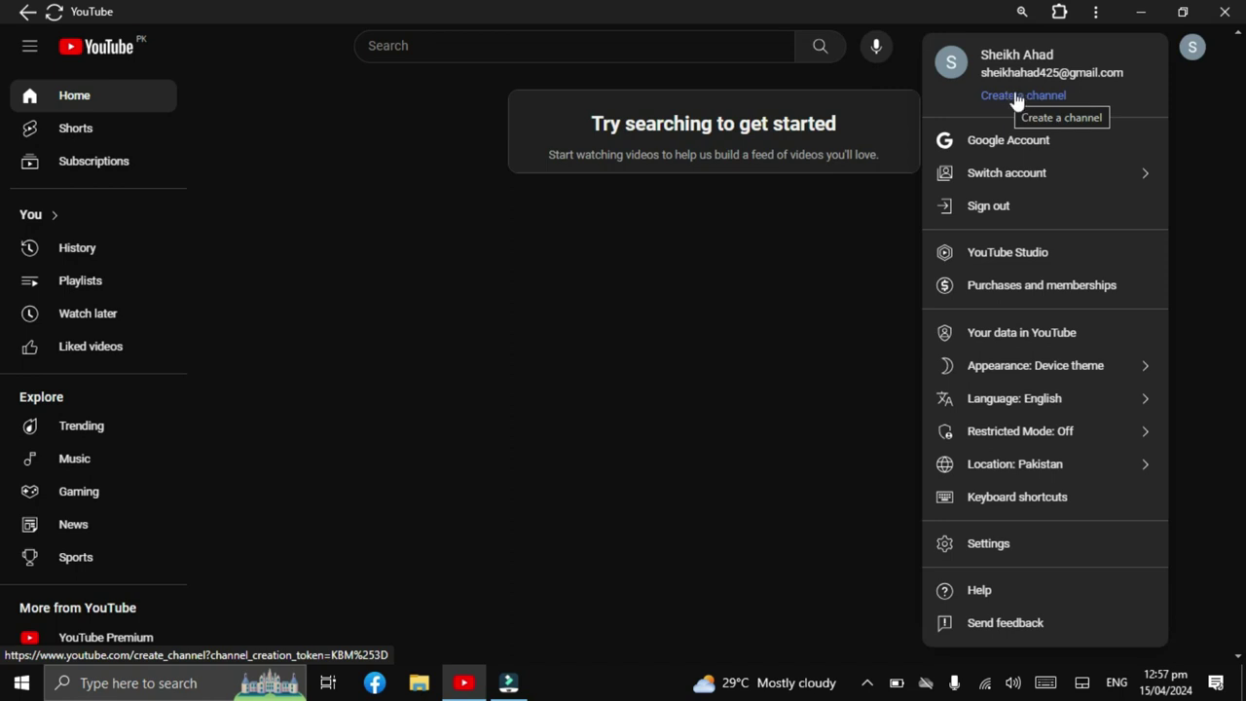
# Start creating a channel from the account menu and open the profile picture chooser.
pyautogui.click(1017, 98)
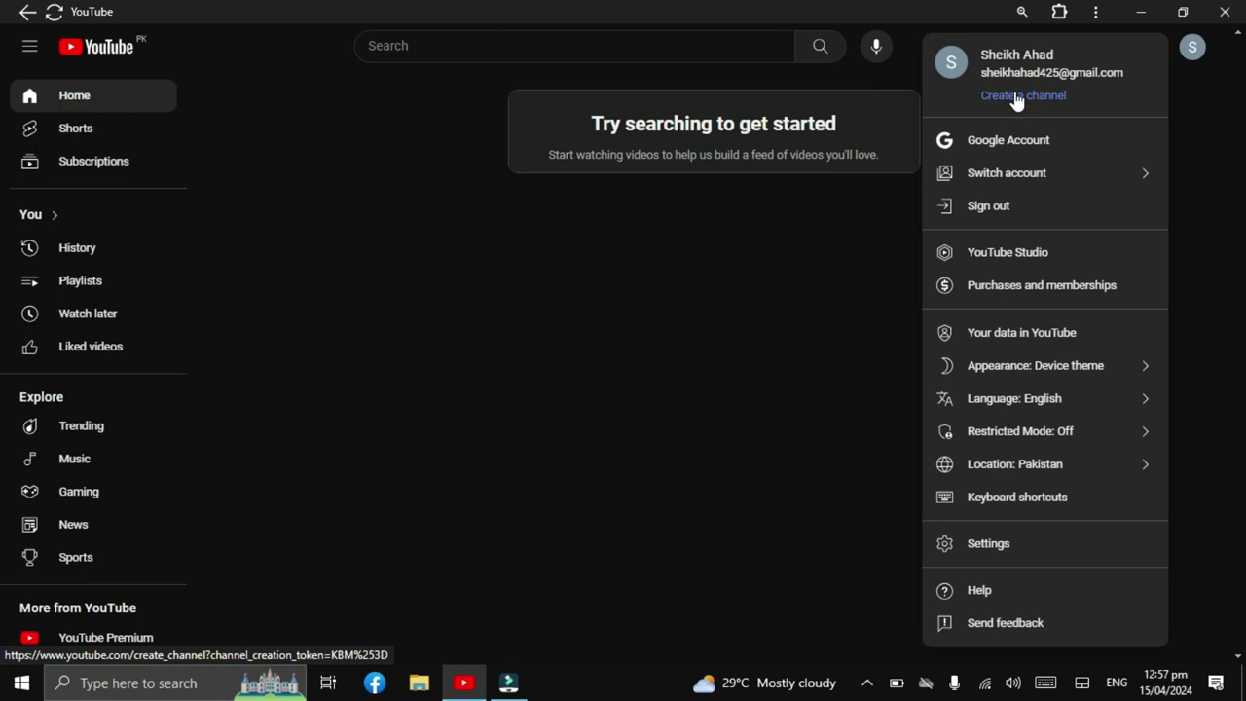
pyautogui.click(1017, 98)
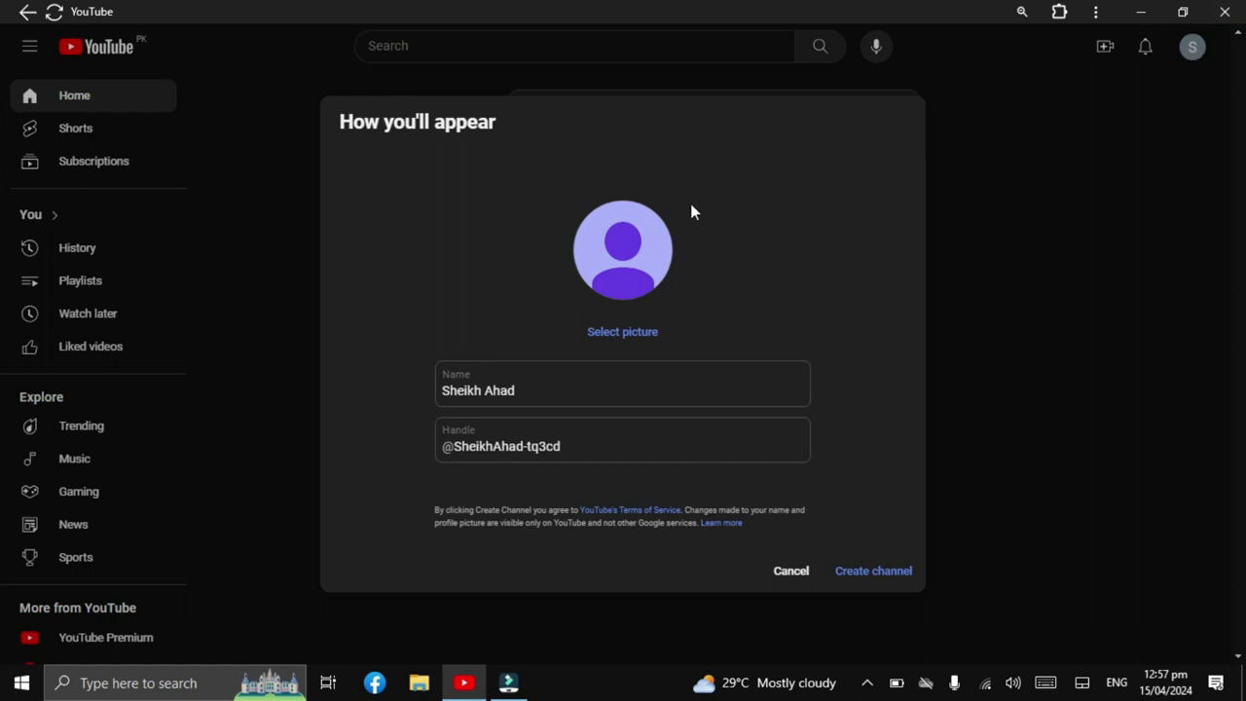
pyautogui.click(611, 328)
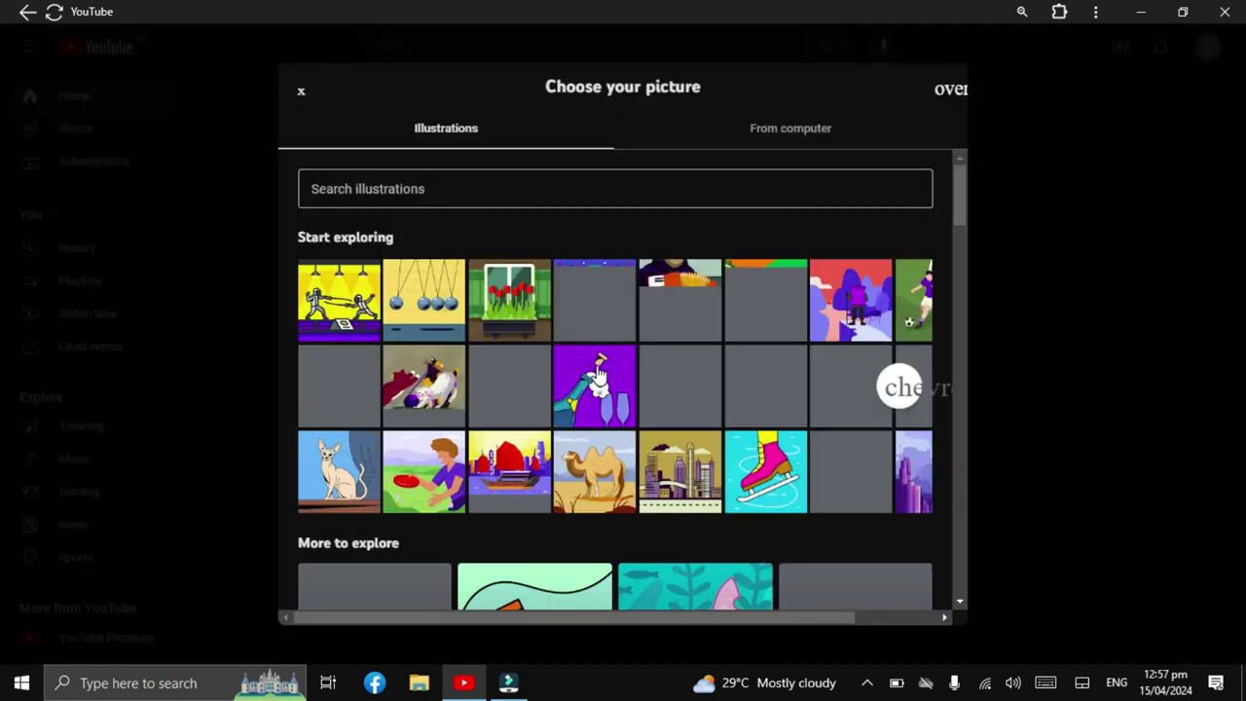
# Upload the blue-suit portrait photo from the computer and accept its crop as the profile picture.
pyautogui.scroll(-4, 598, 375)
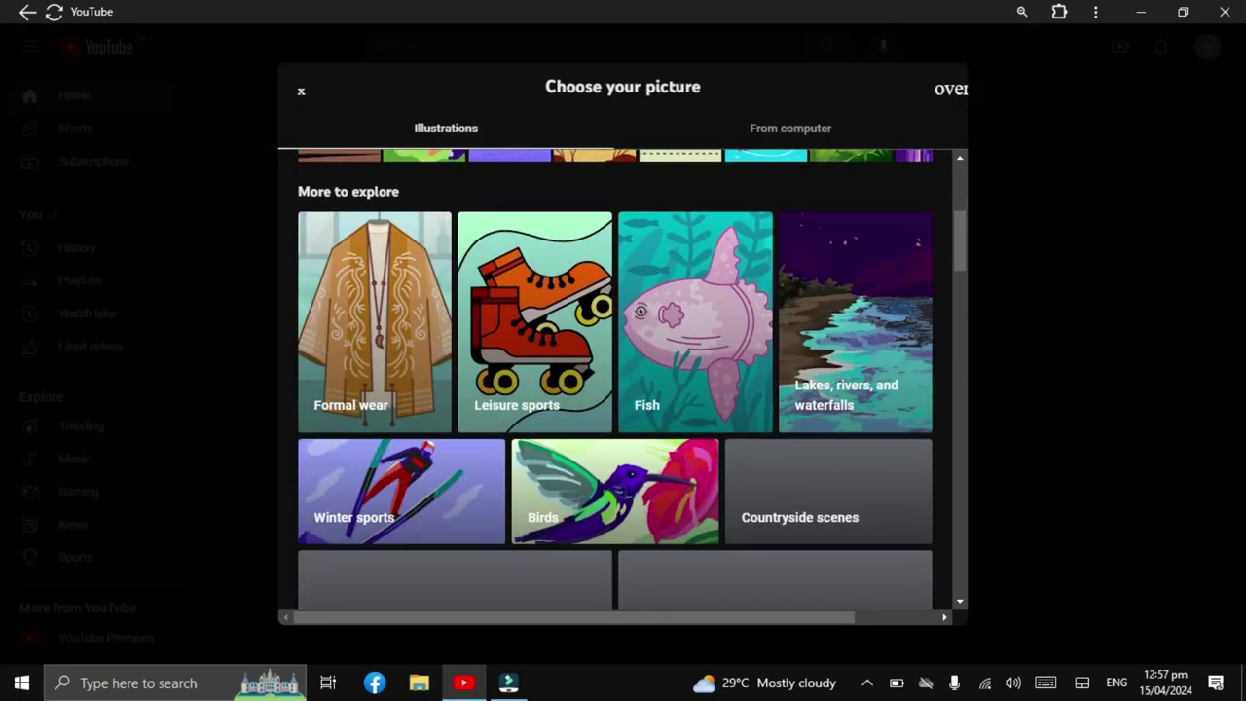
pyautogui.scroll(-3, 616, 389)
pyautogui.click(790, 127)
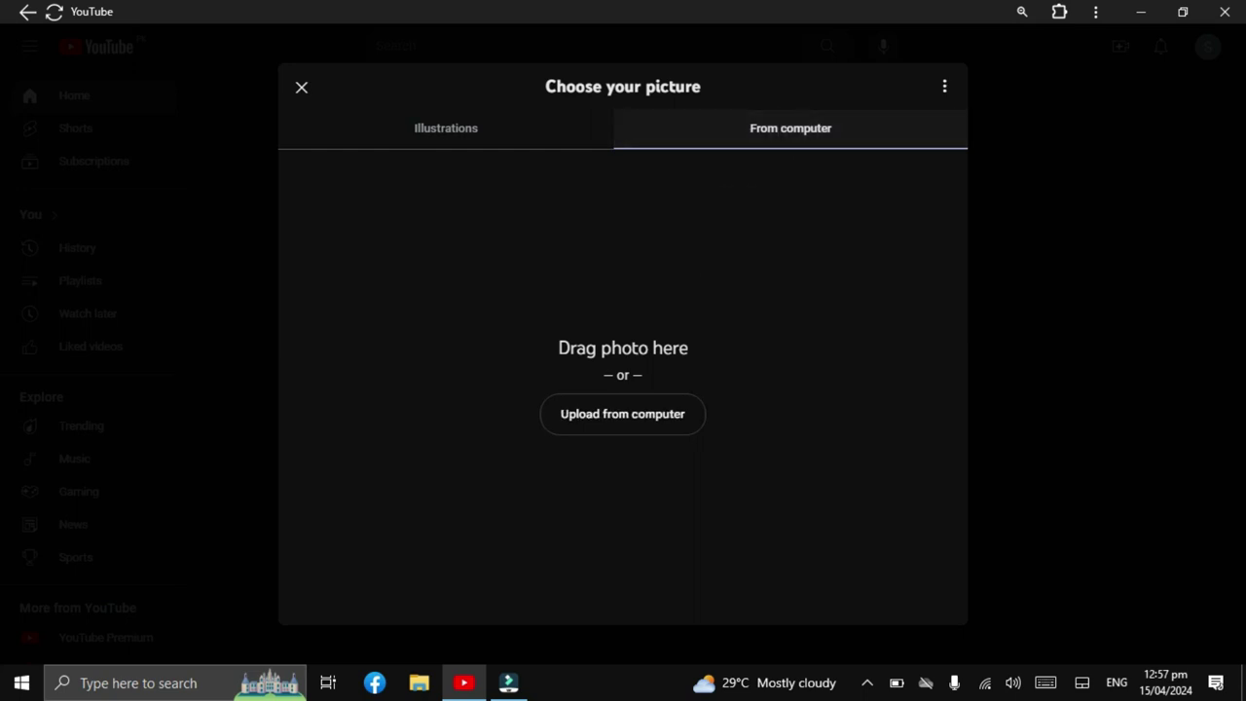
pyautogui.press('Return')
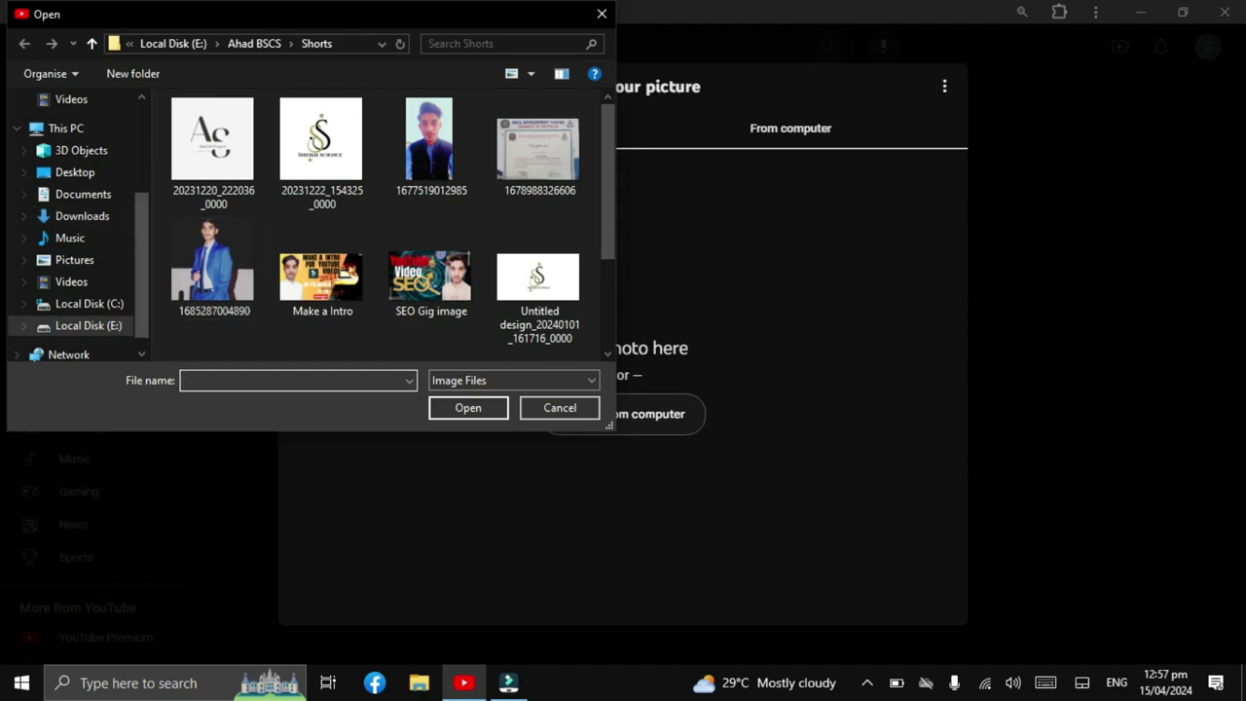
pyautogui.click(214, 260)
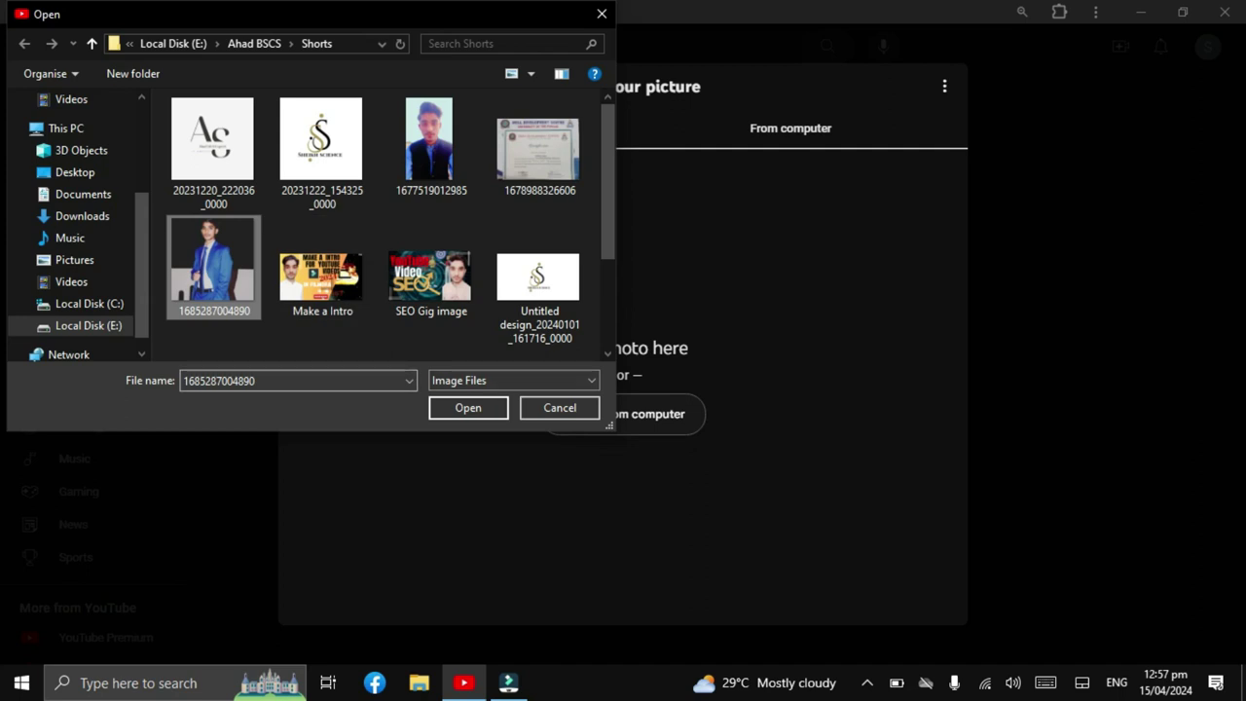
pyautogui.click(468, 408)
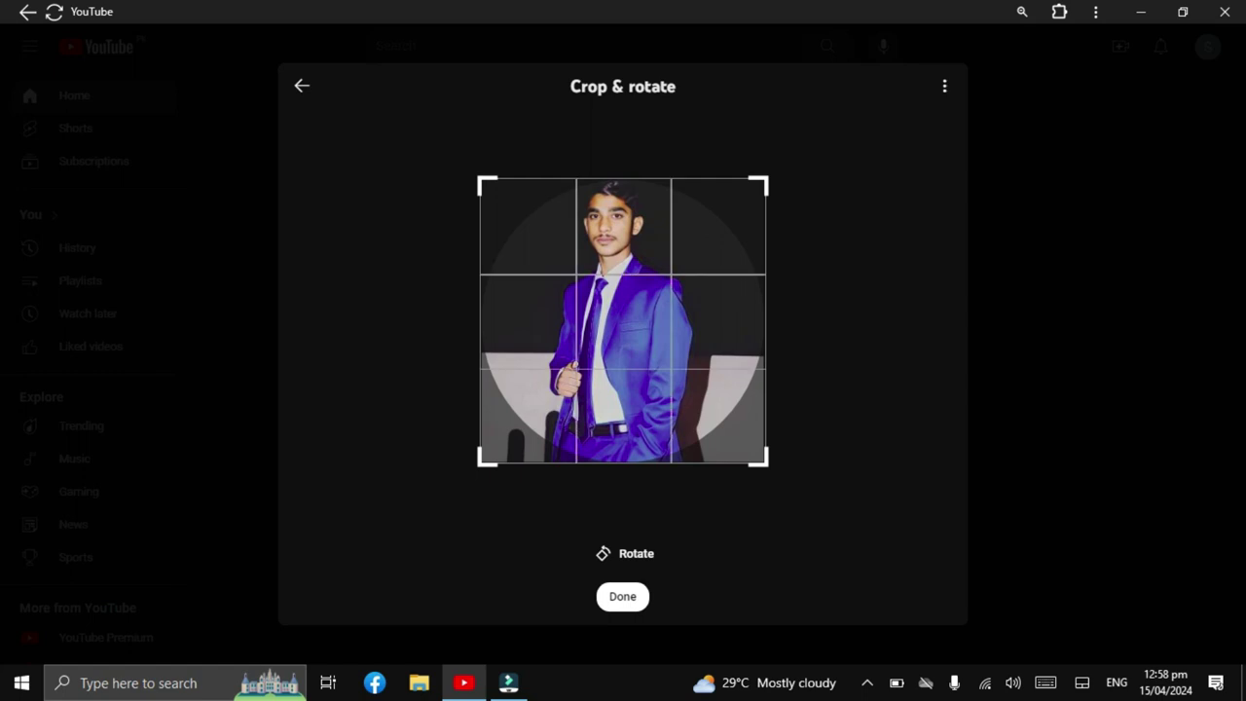
pyautogui.click(623, 596)
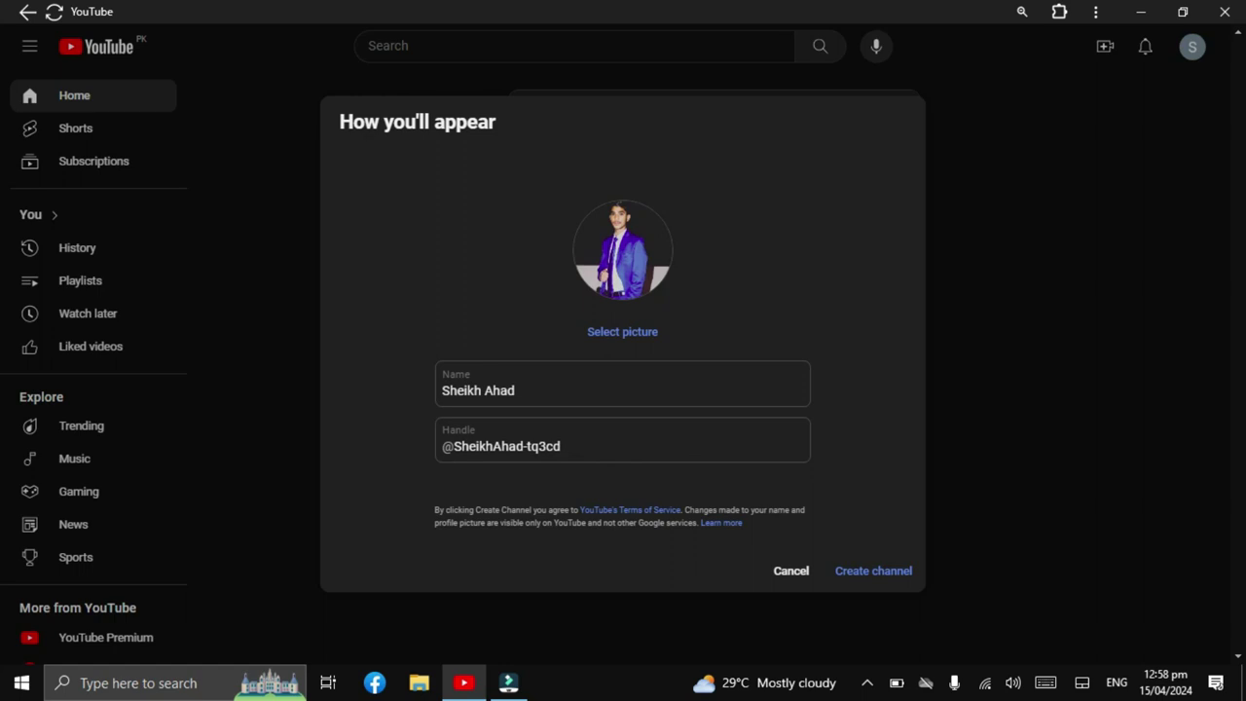
# Switch to the suggested available handle, create the channel, and view it on YouTube.
pyautogui.click(560, 457)
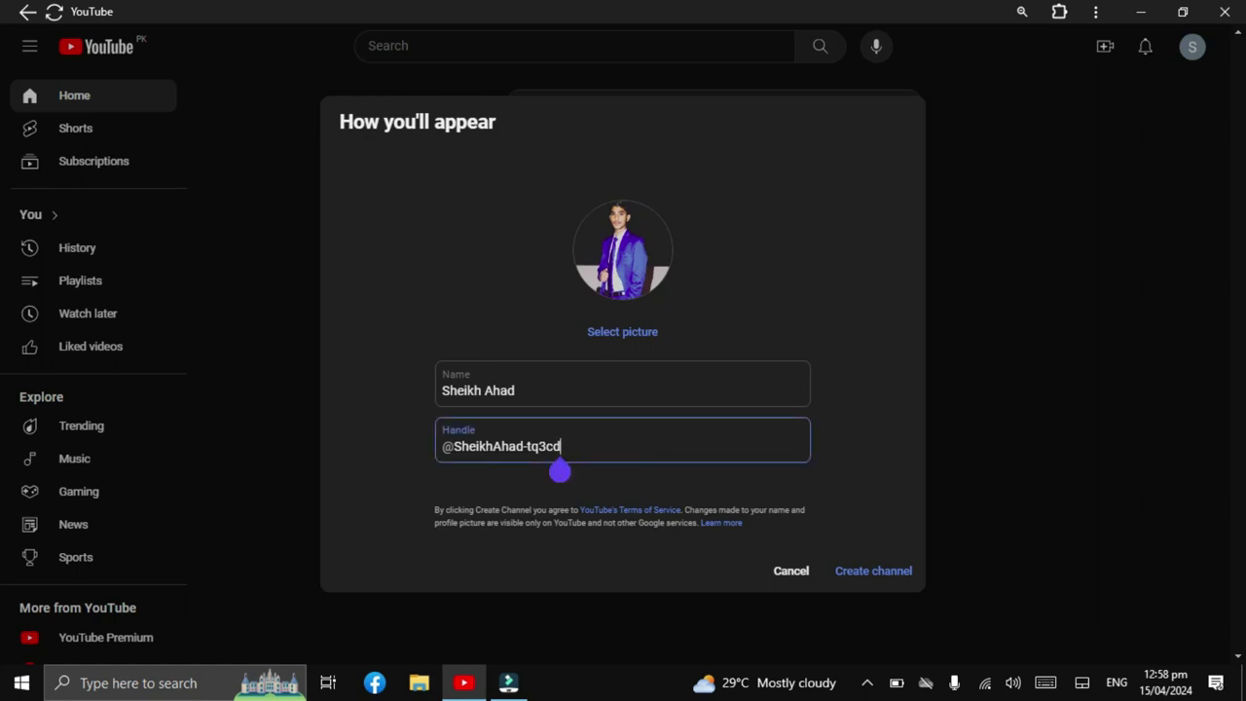
pyautogui.press('BackSpace')
pyautogui.press('BackSpace')
pyautogui.press('BackSpace')
pyautogui.press('BackSpace')
pyautogui.press('BackSpace')
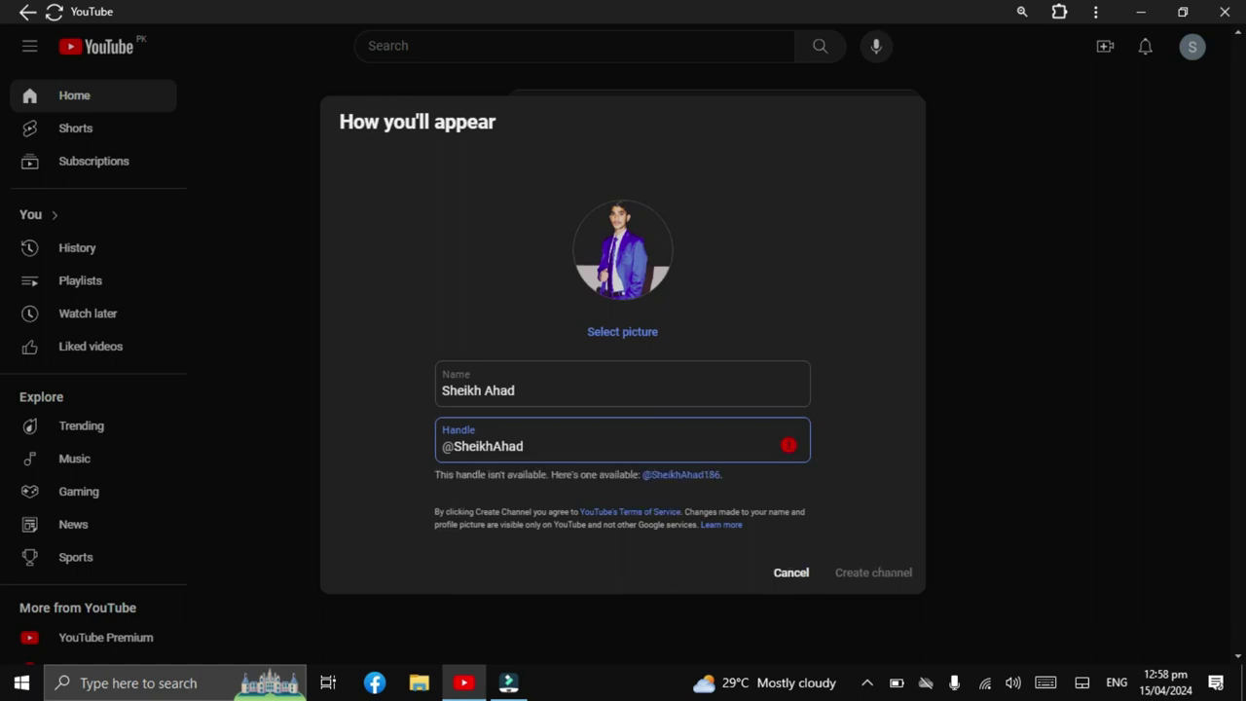
pyautogui.click(681, 474)
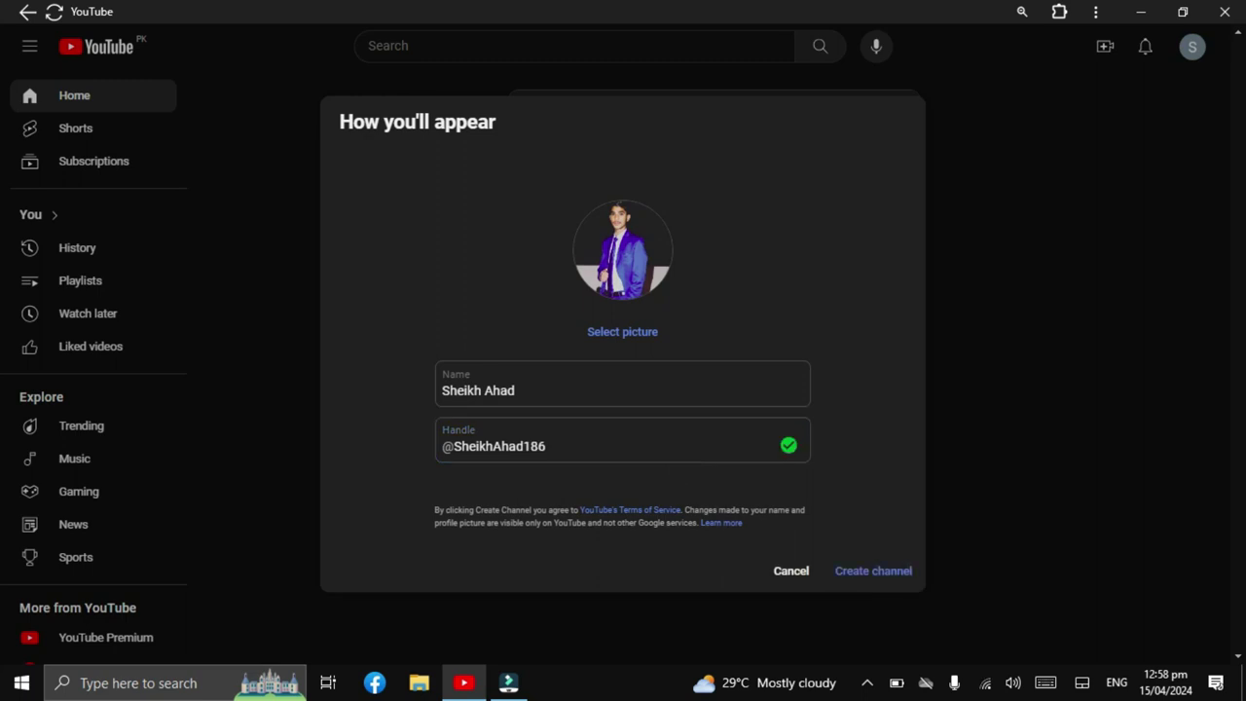
pyautogui.click(617, 332)
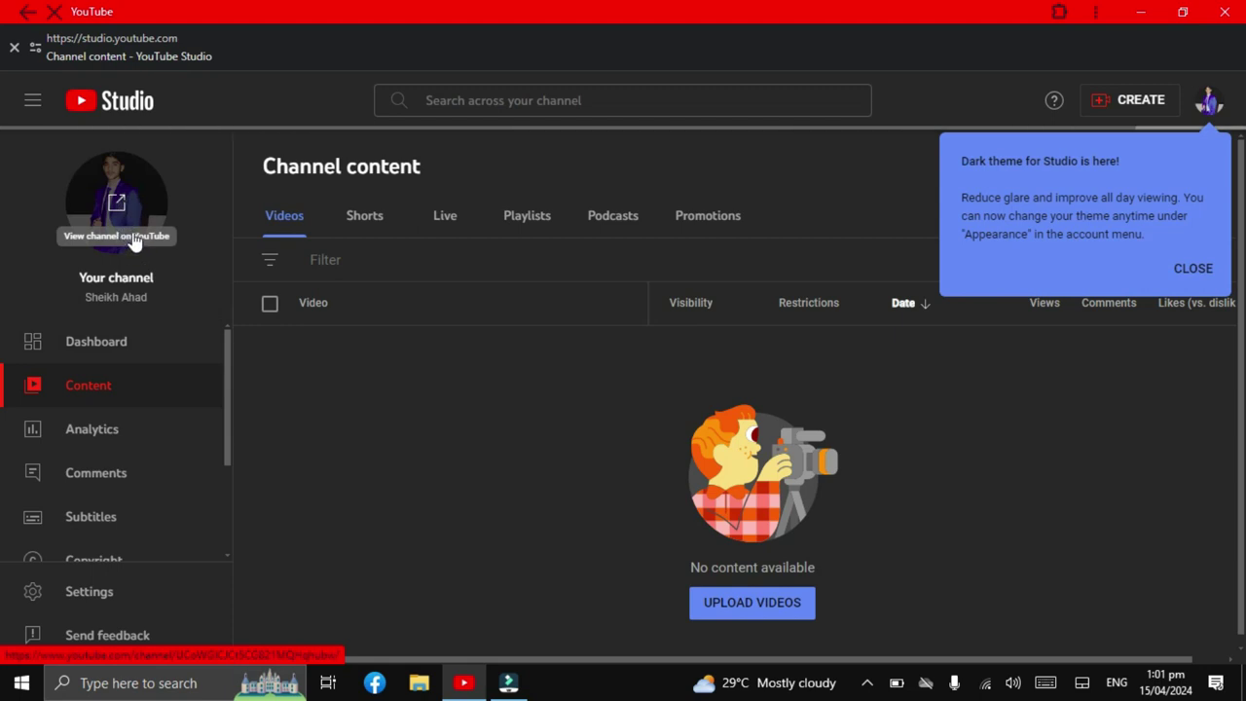
pyautogui.click(130, 238)
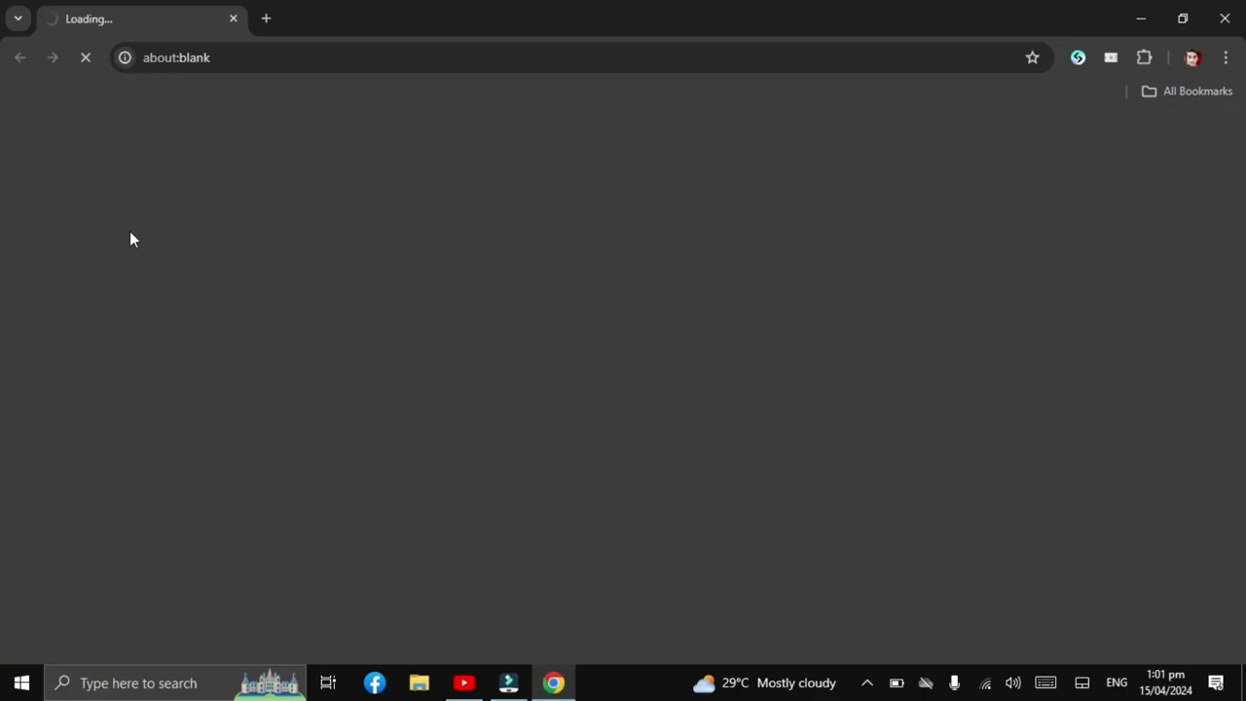